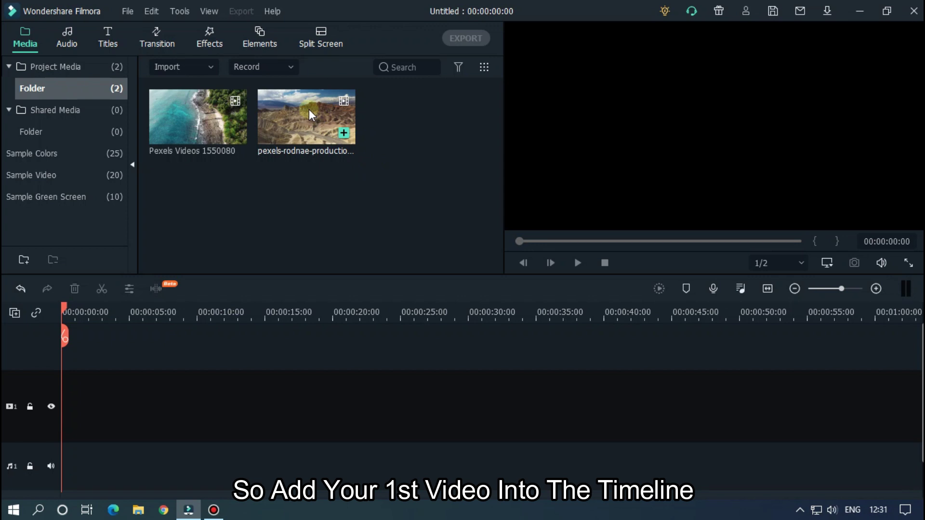
Step: Place the landscape clip on the timeline, keeping project settings, and trim it to 6 seconds
{"action": "left_click_drag", "start_coordinate": [309, 108], "coordinate": [30, 396]}
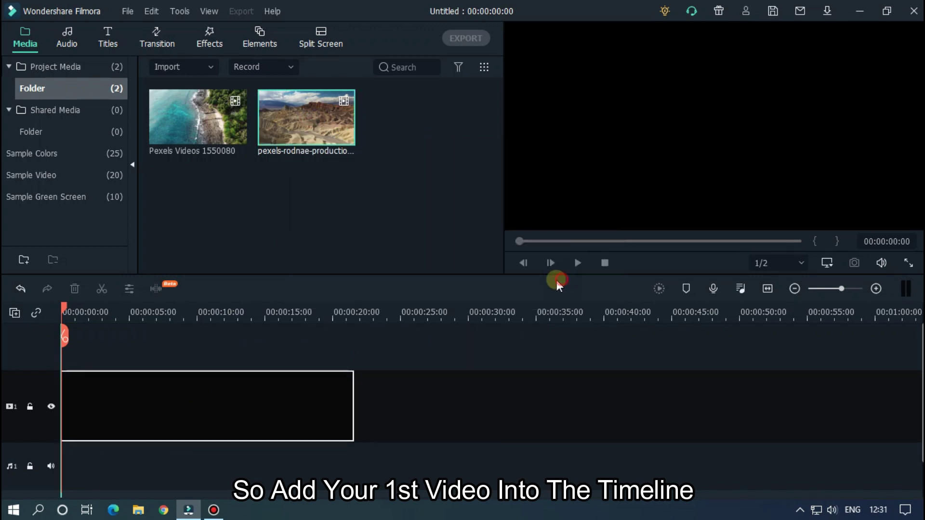
{"action": "left_click", "coordinate": [546, 282]}
{"action": "scroll", "coordinate": [382, 314], "scroll_direction": "up", "scroll_amount": 2}
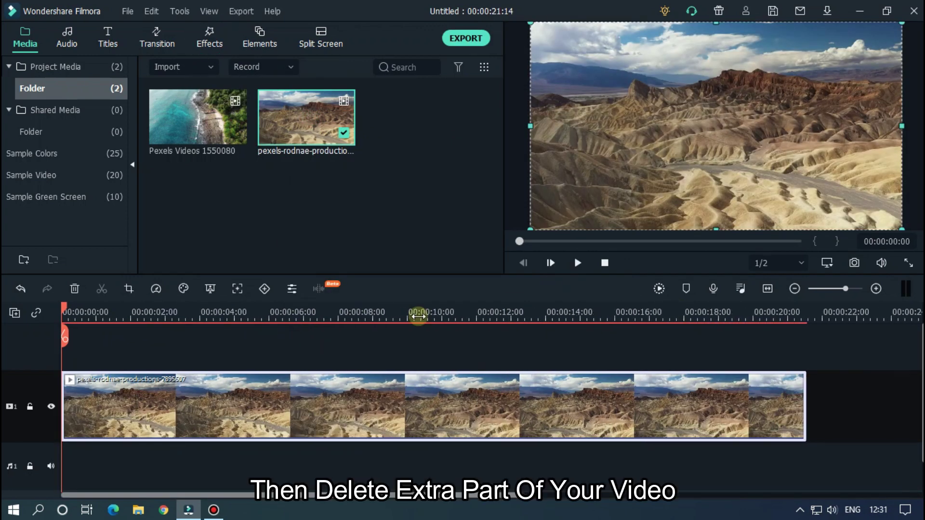
{"action": "left_click", "coordinate": [305, 313]}
{"action": "scroll", "coordinate": [403, 315], "scroll_direction": "up", "scroll_amount": 2}
{"action": "left_click_drag", "start_coordinate": [285, 311], "coordinate": [159, 312]}
{"action": "left_click", "coordinate": [159, 337]}
{"action": "key", "text": "Delete"}
Step: Split the landscape clip at 00:00:04:00 into two pieces
{"action": "scroll", "coordinate": [434, 310], "scroll_direction": "down", "scroll_amount": 2}
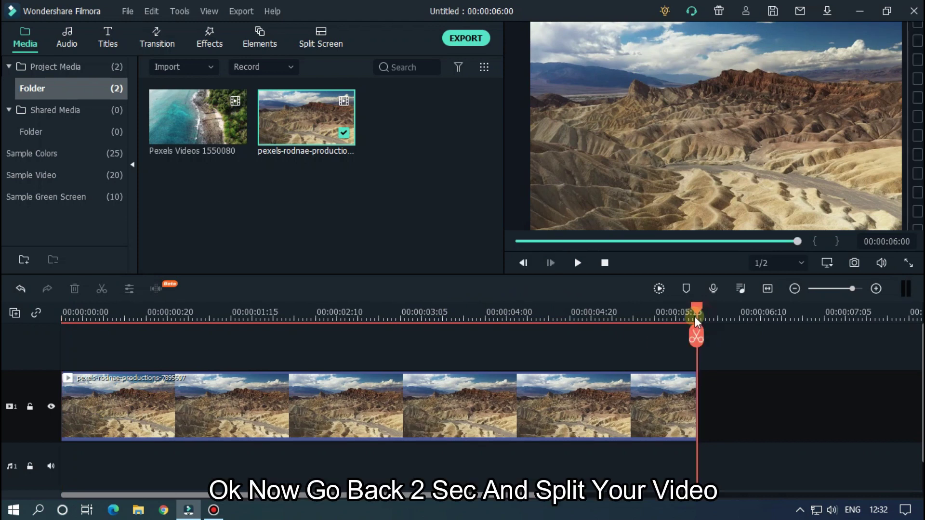
{"action": "left_click", "coordinate": [698, 314]}
{"action": "left_click_drag", "start_coordinate": [696, 318], "coordinate": [485, 314]}
{"action": "left_click", "coordinate": [527, 378]}
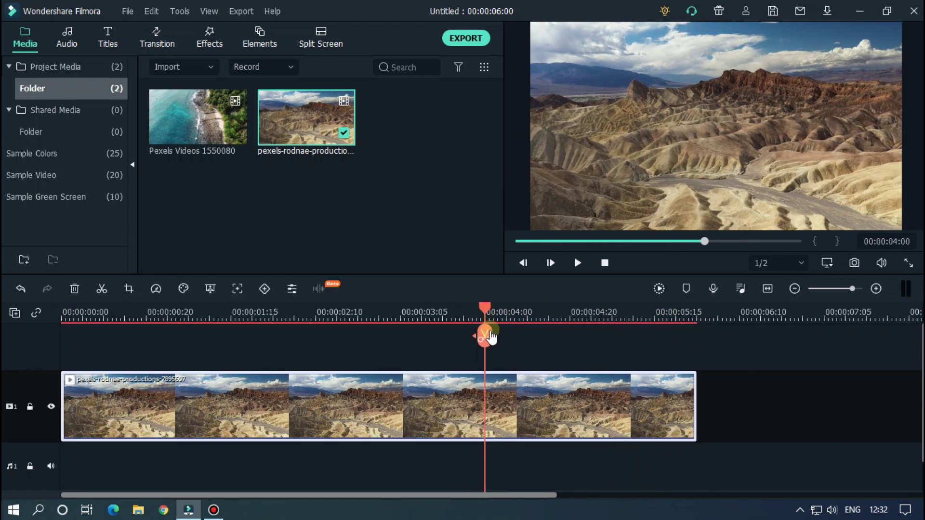
{"action": "left_click", "coordinate": [488, 335]}
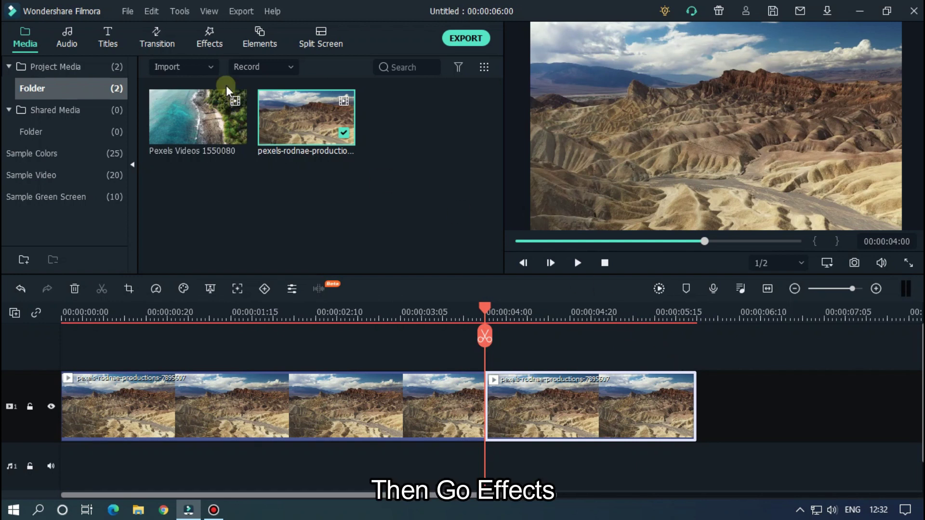
Step: Apply the Utility effect Image Mask to the 4–6 second landscape piece
{"action": "left_click", "coordinate": [206, 42]}
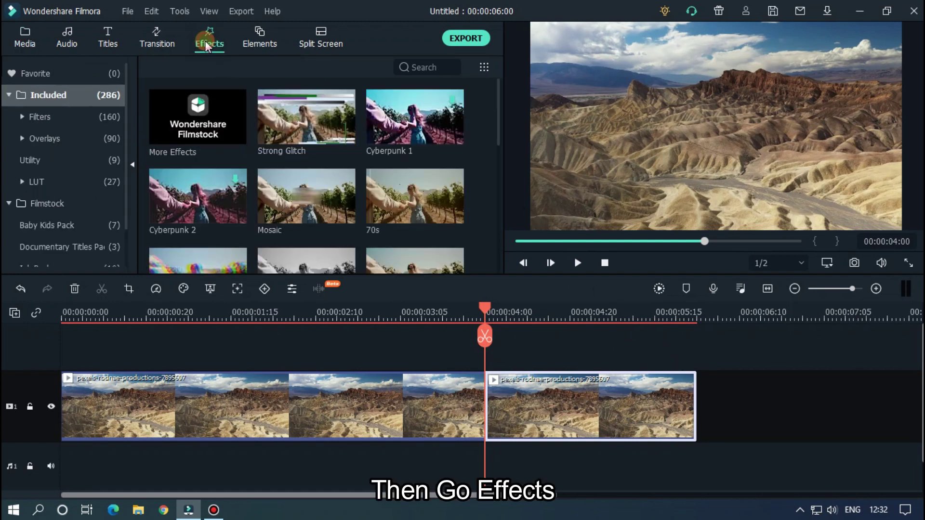
{"action": "left_click", "coordinate": [61, 161]}
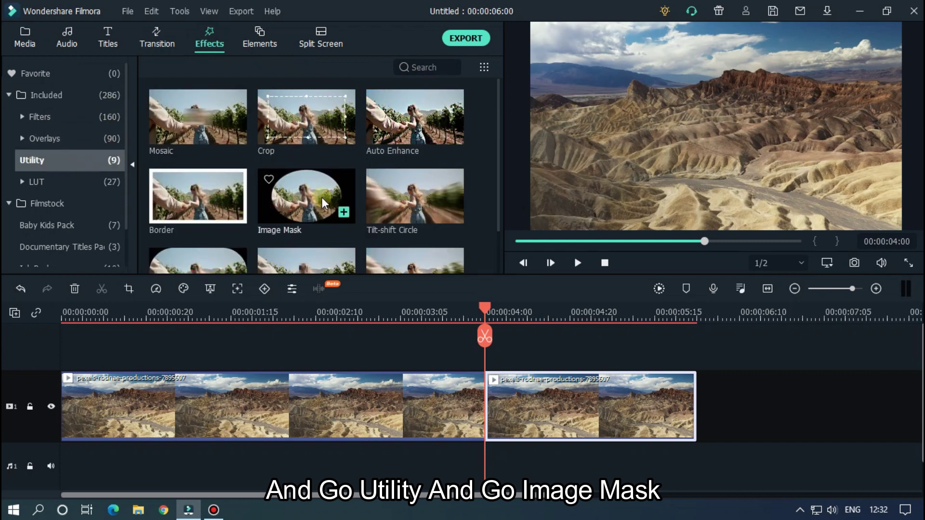
{"action": "left_click_drag", "start_coordinate": [321, 194], "coordinate": [531, 404]}
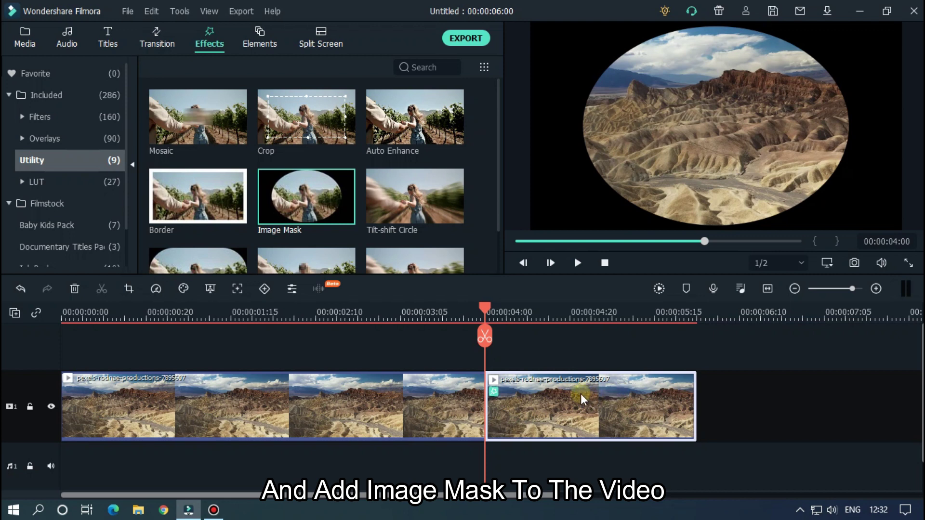
Step: Copy the masked piece onto a new second video track at 00:00:04:00
{"action": "right_click", "coordinate": [571, 392]}
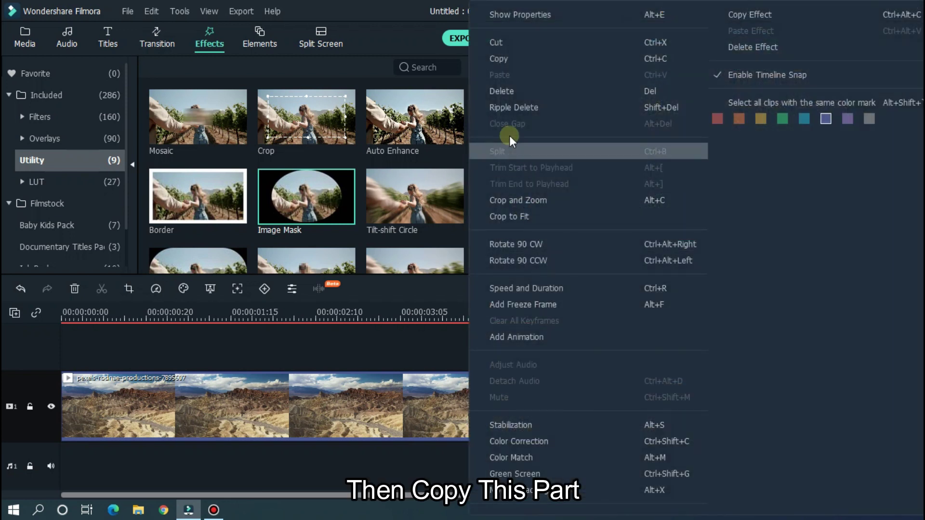
{"action": "left_click", "coordinate": [492, 57]}
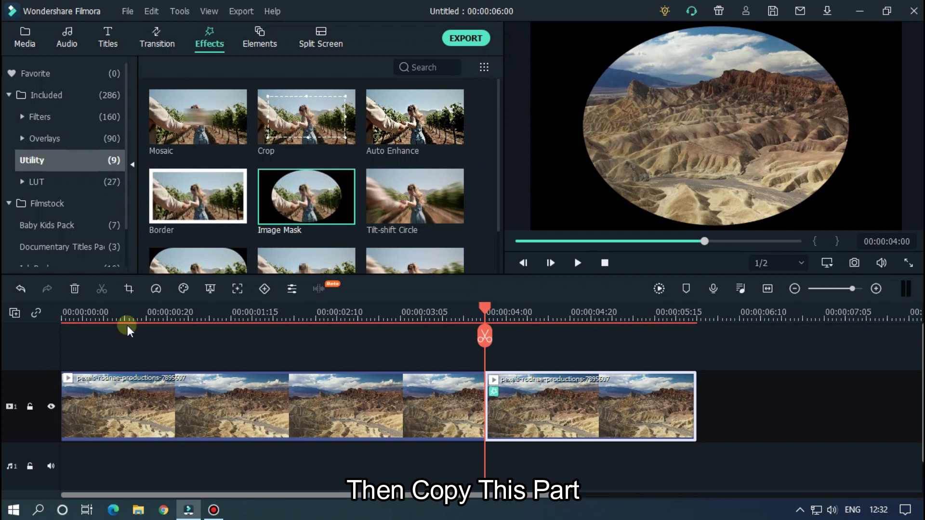
{"action": "left_click", "coordinate": [14, 313]}
{"action": "left_click", "coordinate": [57, 330]}
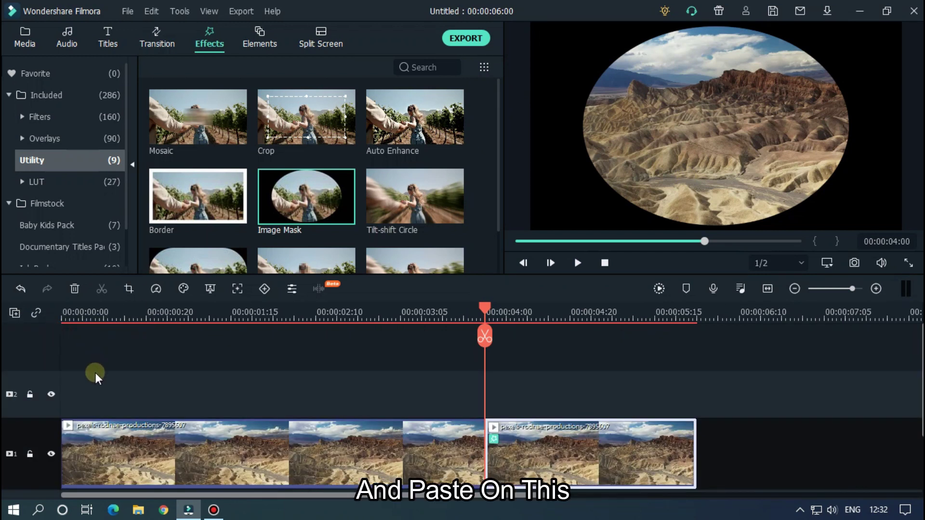
{"action": "left_click", "coordinate": [7, 388]}
{"action": "key", "text": "ctrl+v"}
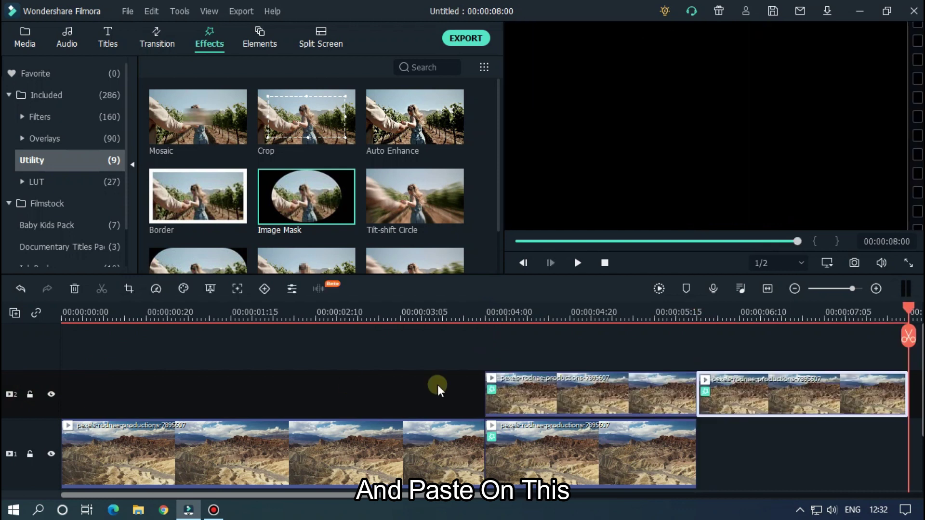
{"action": "key", "text": "ctrl+z"}
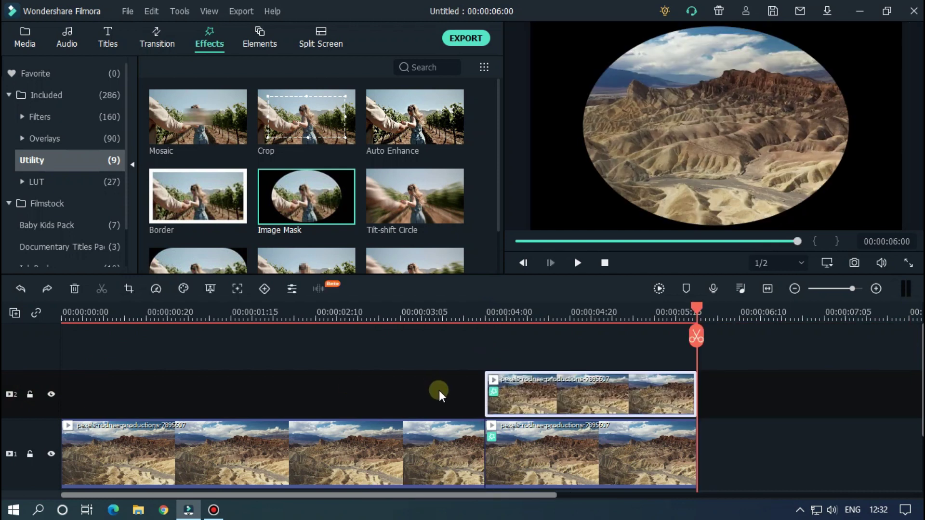
{"action": "key", "text": "ctrl+z"}
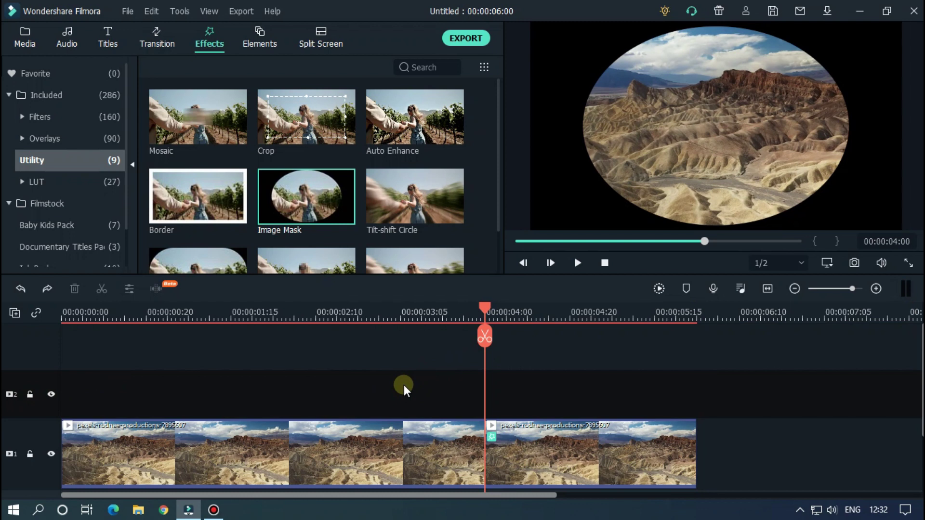
{"action": "key", "text": "ctrl+v"}
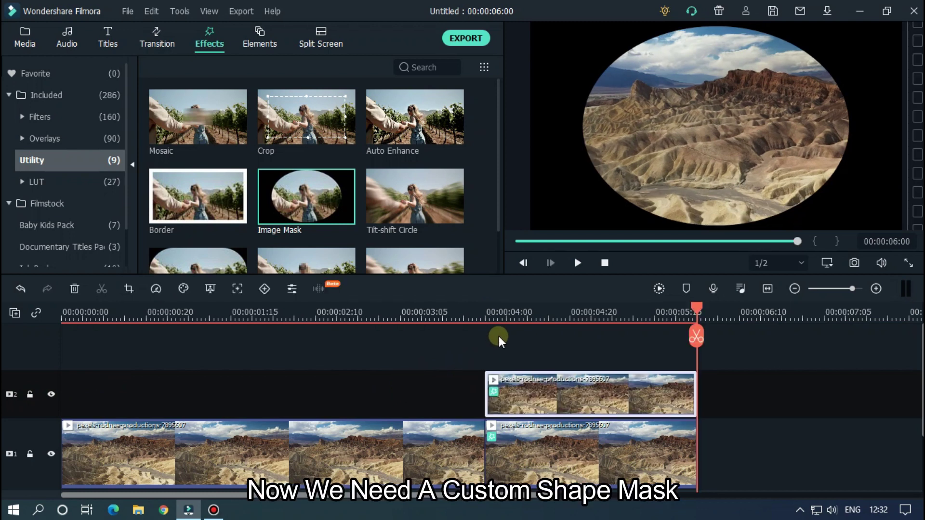
{"action": "left_click", "coordinate": [486, 316]}
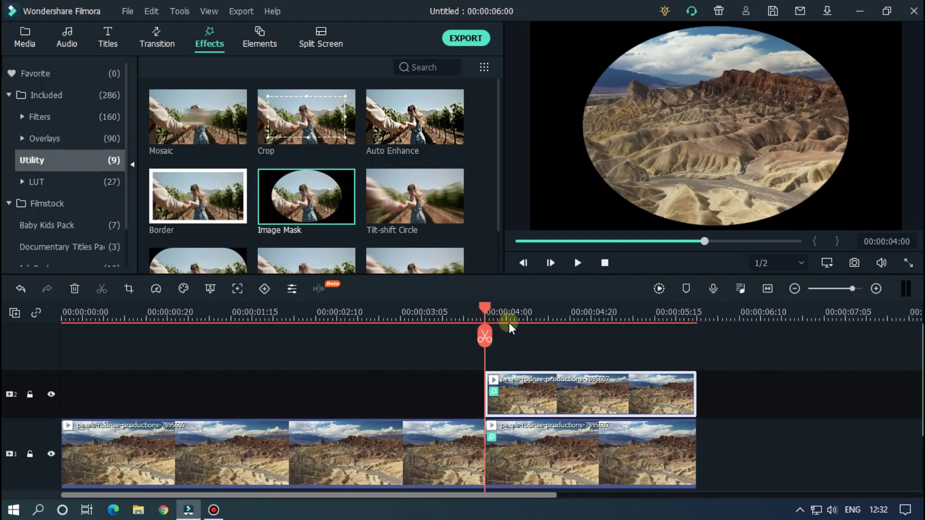
{"action": "left_click", "coordinate": [860, 11]}
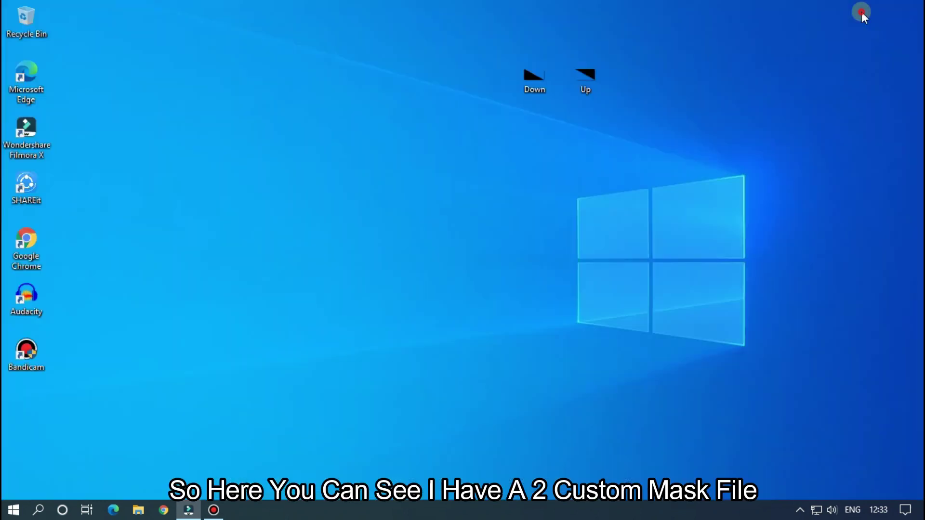
{"action": "left_click_drag", "start_coordinate": [612, 113], "coordinate": [458, 51]}
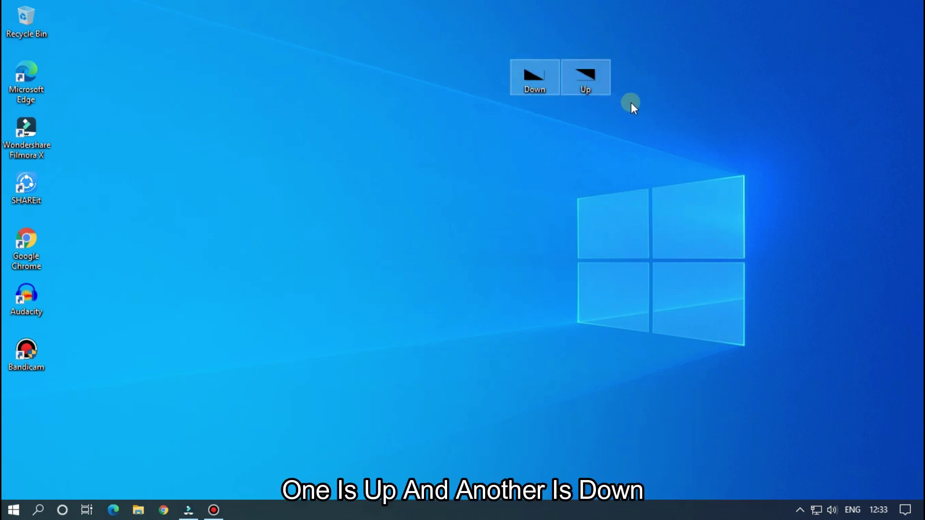
{"action": "left_click", "coordinate": [632, 102]}
{"action": "double_click", "coordinate": [550, 89]}
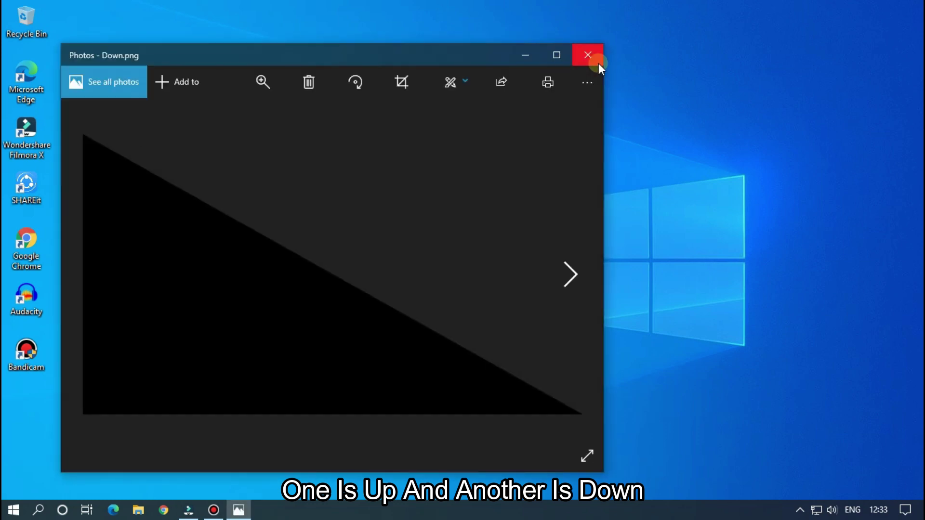
{"action": "left_click", "coordinate": [598, 62]}
{"action": "double_click", "coordinate": [598, 77]}
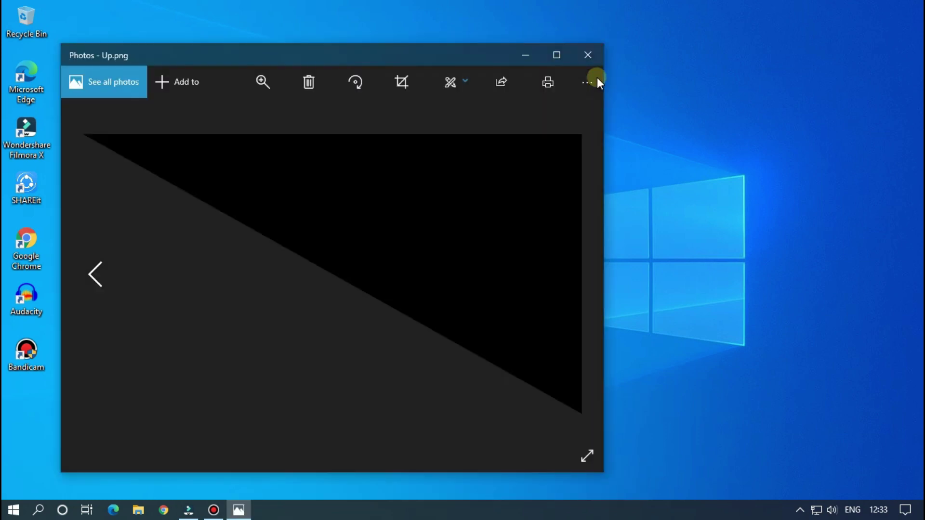
{"action": "left_click", "coordinate": [595, 59]}
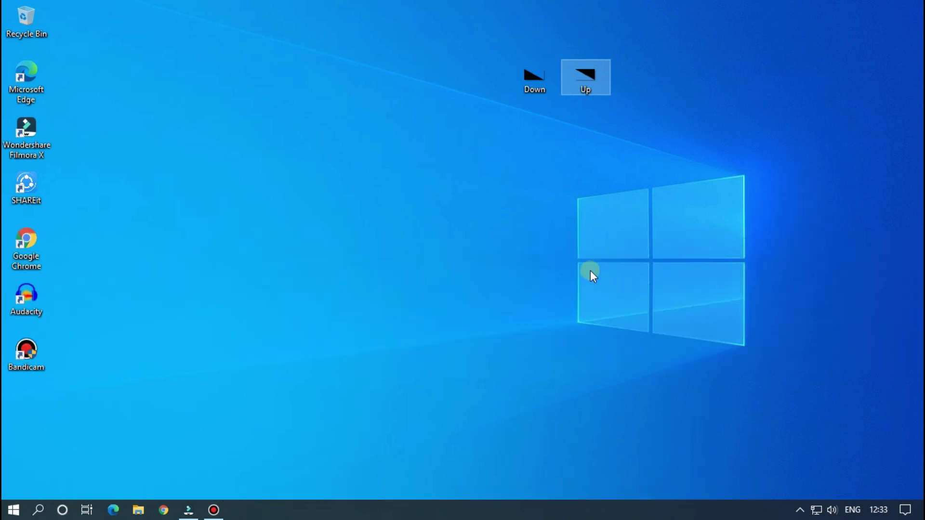
Step: In the track-2 clip's Image Mask effect, choose the Down and Up Desktop images as custom masks
{"action": "left_click", "coordinate": [189, 510]}
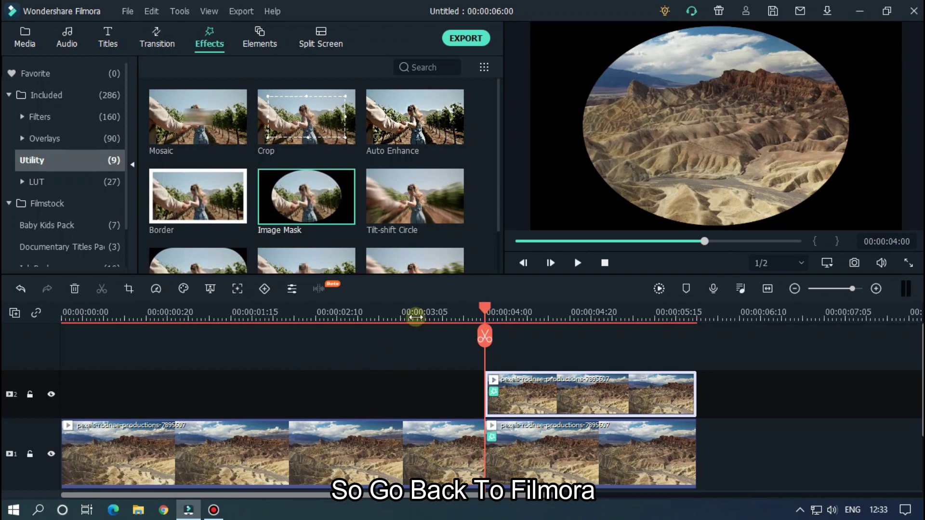
{"action": "double_click", "coordinate": [537, 386]}
{"action": "scroll", "coordinate": [27, 166], "scroll_direction": "down", "scroll_amount": 1}
{"action": "left_click", "coordinate": [20, 242]}
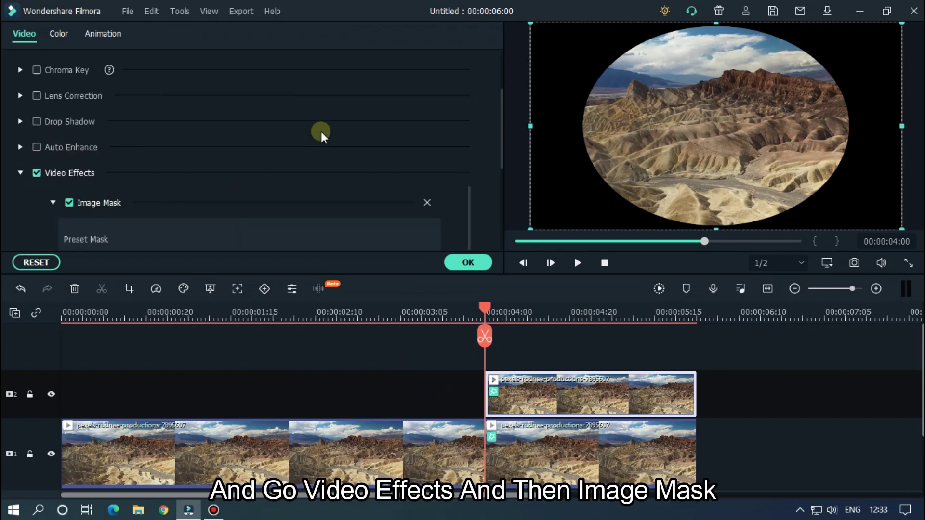
{"action": "scroll", "coordinate": [356, 145], "scroll_direction": "down", "scroll_amount": 2}
{"action": "scroll", "coordinate": [376, 153], "scroll_direction": "up", "scroll_amount": 2}
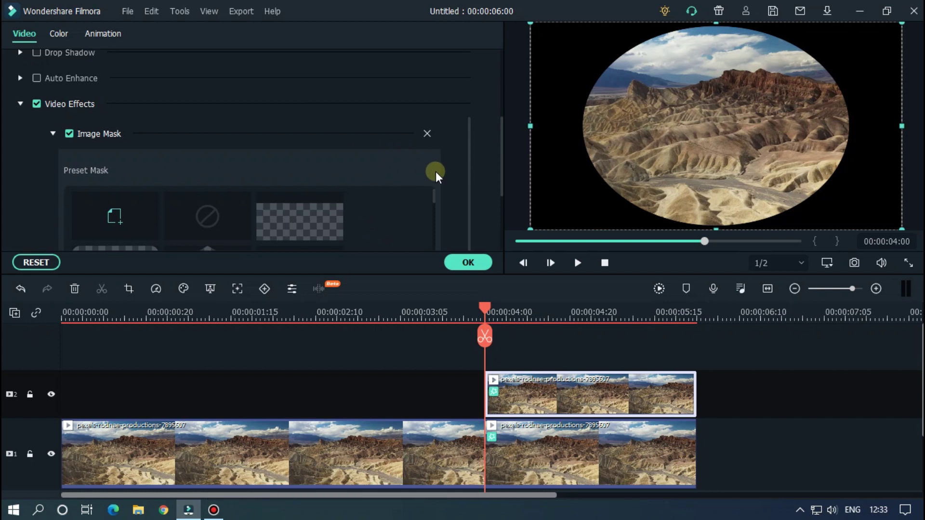
{"action": "scroll", "coordinate": [464, 177], "scroll_direction": "down", "scroll_amount": 2}
{"action": "scroll", "coordinate": [464, 177], "scroll_direction": "up", "scroll_amount": 2}
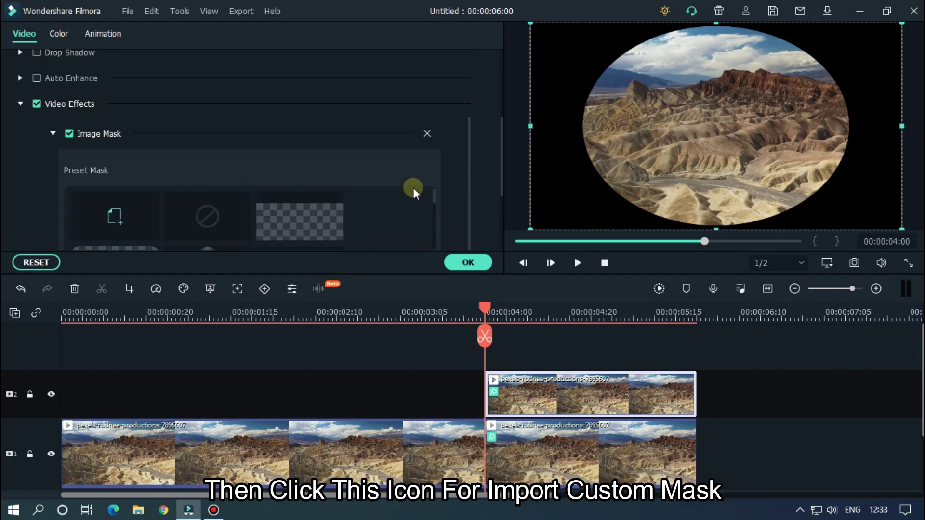
{"action": "left_click", "coordinate": [115, 217]}
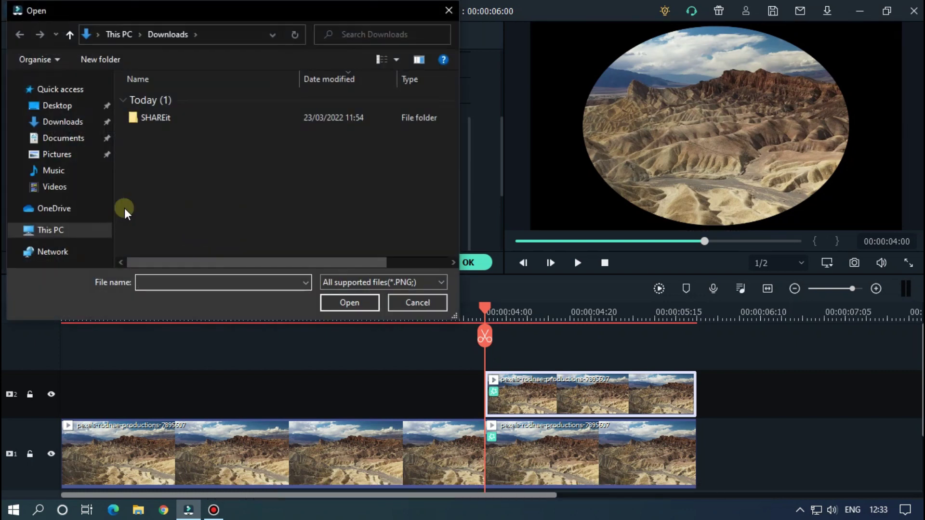
{"action": "left_click", "coordinate": [56, 114]}
{"action": "left_click_drag", "start_coordinate": [305, 157], "coordinate": [176, 111]}
Step: Import the two mask images and apply the Up triangle mask to the track-2 clip
{"action": "left_click", "coordinate": [350, 305]}
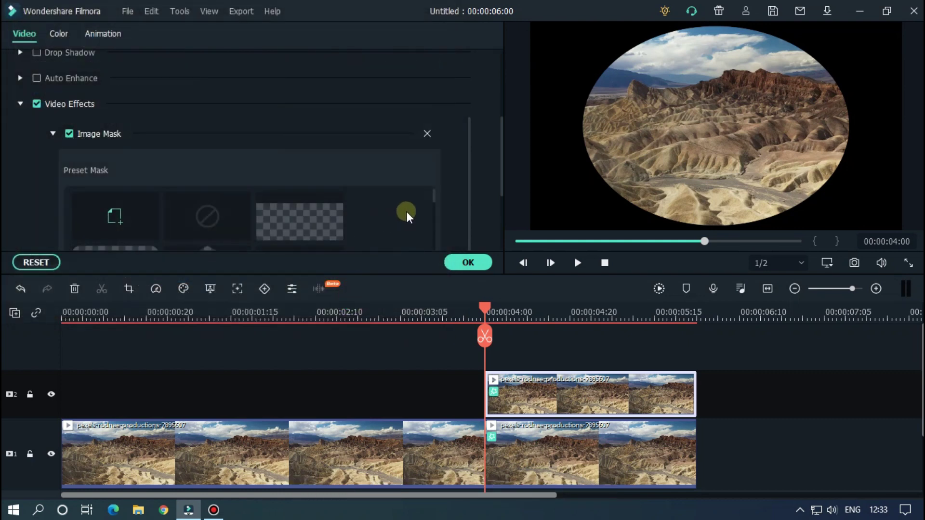
{"action": "scroll", "coordinate": [447, 178], "scroll_direction": "down", "scroll_amount": 3}
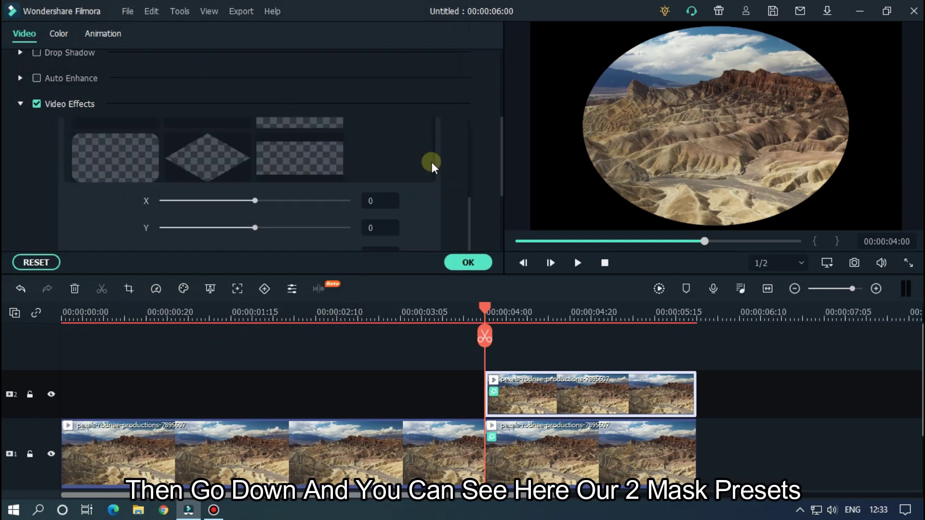
{"action": "scroll", "coordinate": [403, 145], "scroll_direction": "down", "scroll_amount": 2}
{"action": "scroll", "coordinate": [403, 145], "scroll_direction": "down", "scroll_amount": 2}
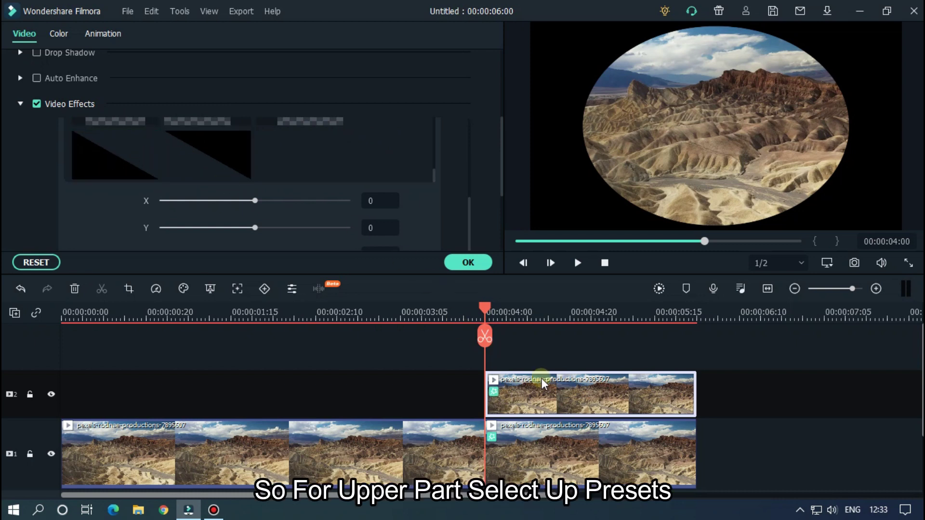
{"action": "left_click", "coordinate": [223, 160]}
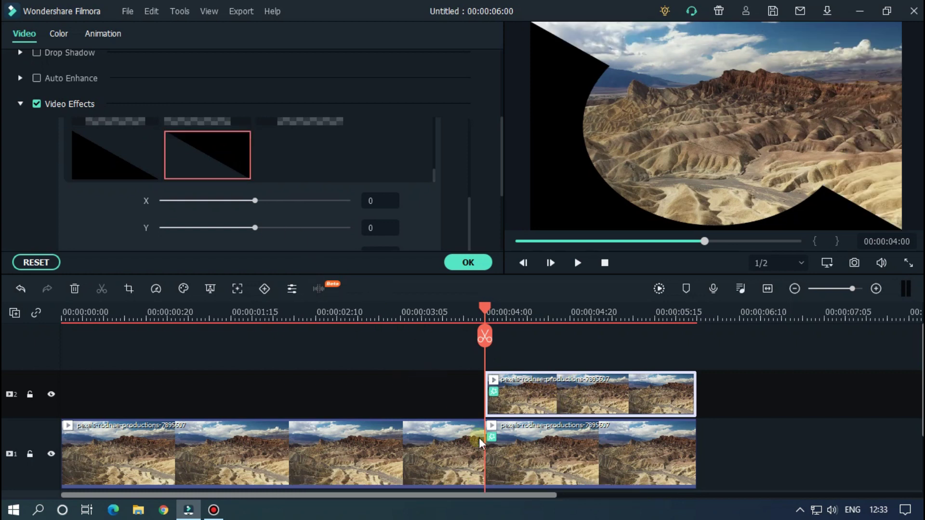
Step: Apply the opposite Down triangle mask to the track-1 clip
{"action": "left_click", "coordinate": [582, 458]}
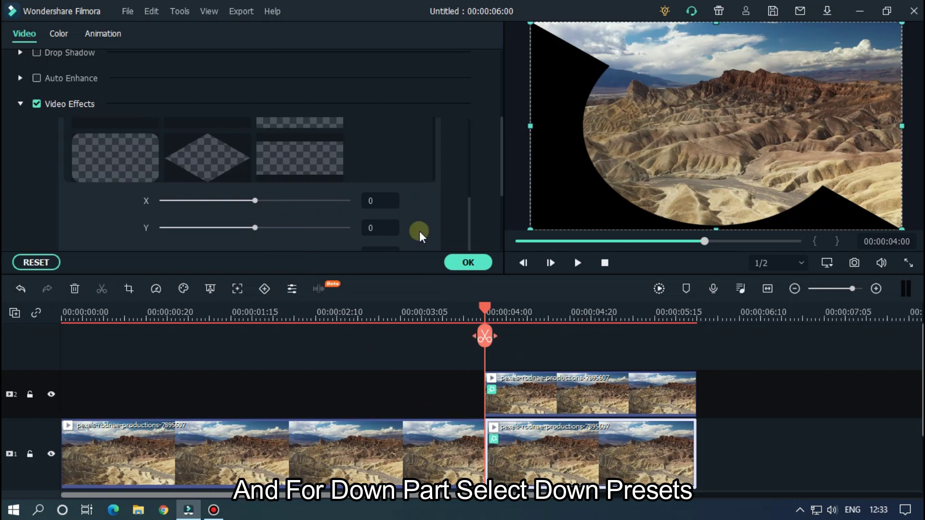
{"action": "scroll", "coordinate": [399, 143], "scroll_direction": "down", "scroll_amount": 2}
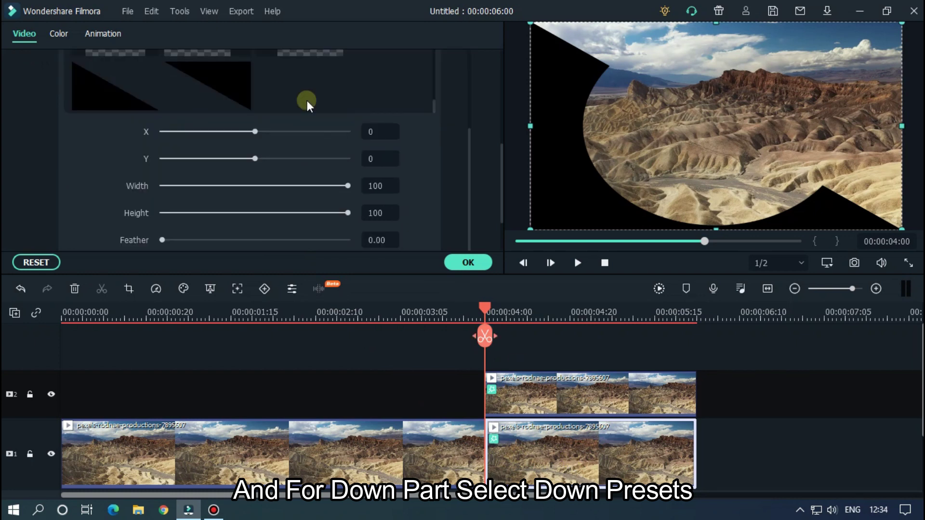
{"action": "left_click", "coordinate": [107, 89]}
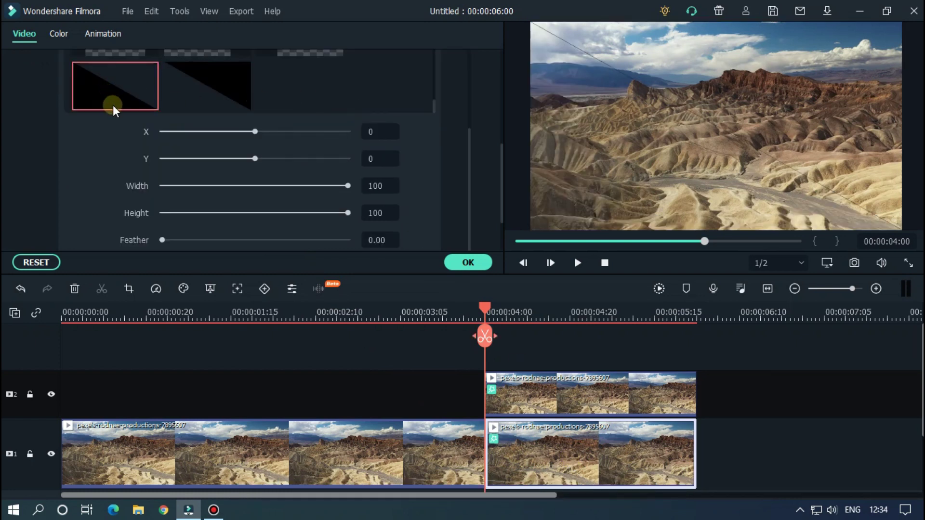
Step: Confirm the masks and play back from about 00:00:03:10 to check the halves form one frame
{"action": "left_click", "coordinate": [472, 265]}
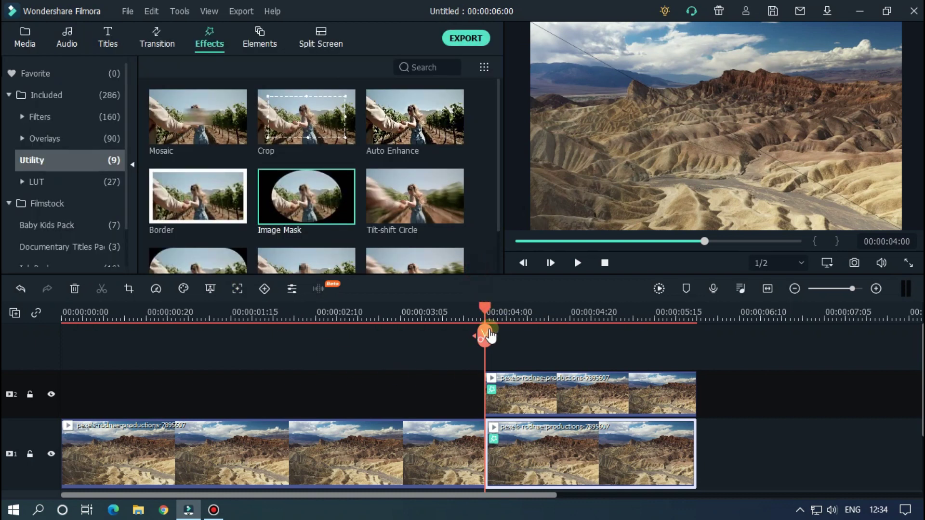
{"action": "left_click_drag", "start_coordinate": [485, 309], "coordinate": [425, 313]}
{"action": "left_click", "coordinate": [753, 355]}
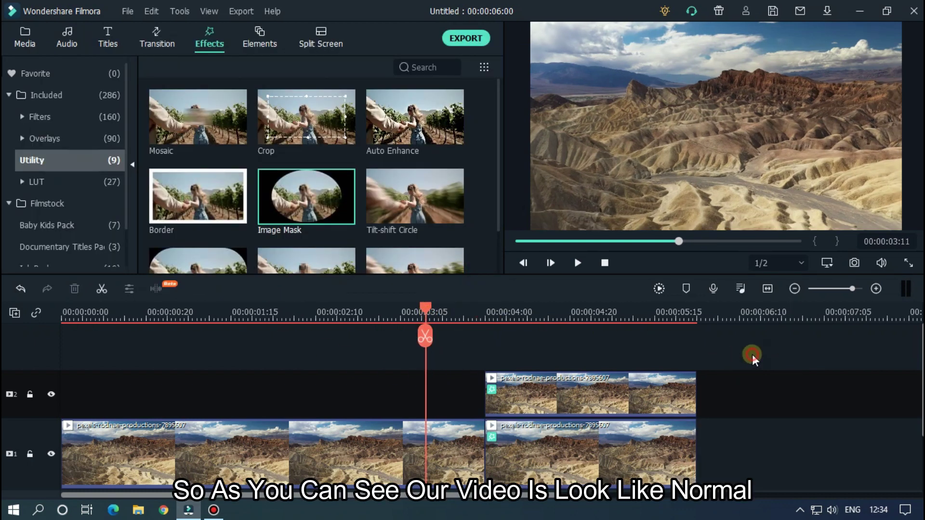
{"action": "key", "text": "space"}
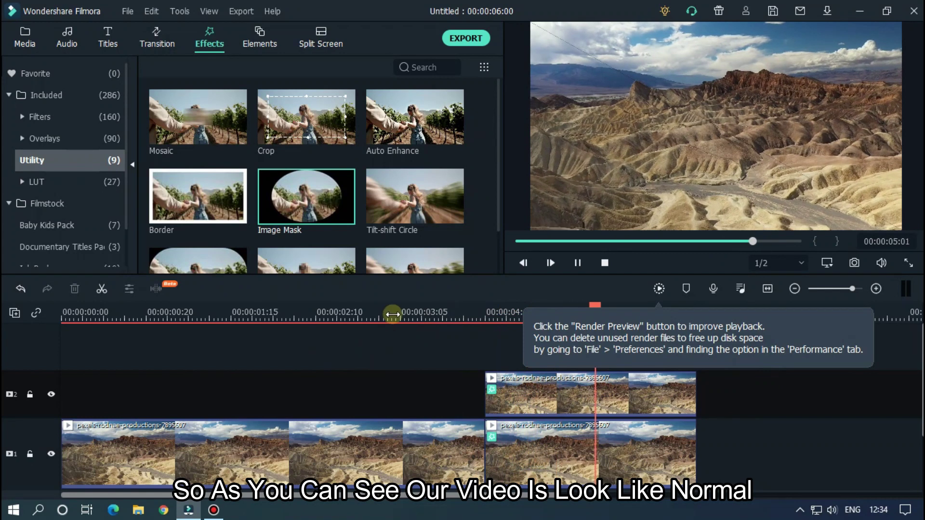
{"action": "left_click", "coordinate": [413, 311]}
{"action": "key", "text": "space"}
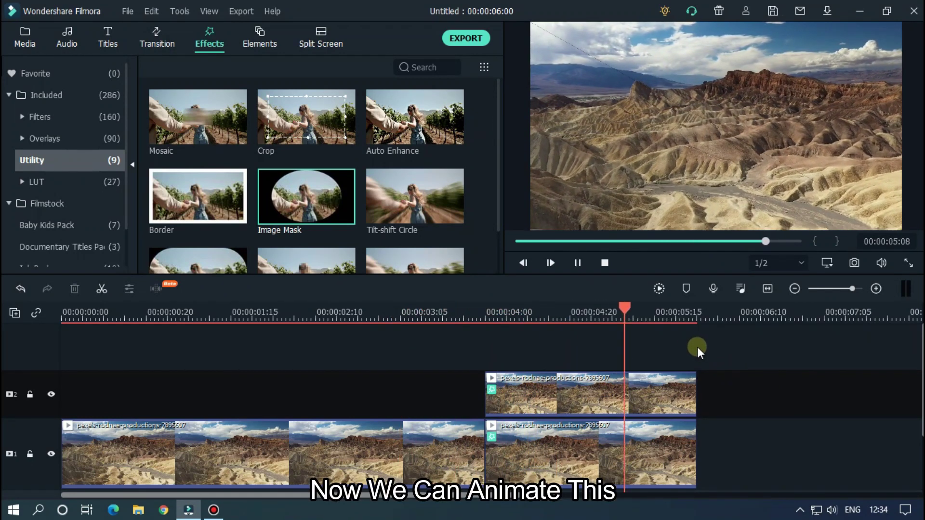
{"action": "left_click_drag", "start_coordinate": [654, 310], "coordinate": [452, 342]}
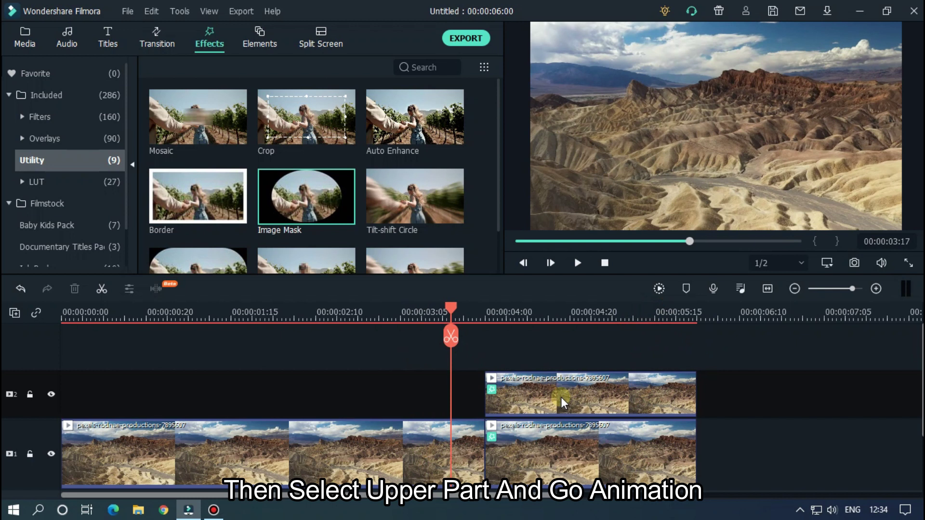
Step: Add a custom animation keyframe to the upper clip at 00:00:04:00, then edit Position X at 00:00:04:10
{"action": "double_click", "coordinate": [561, 397]}
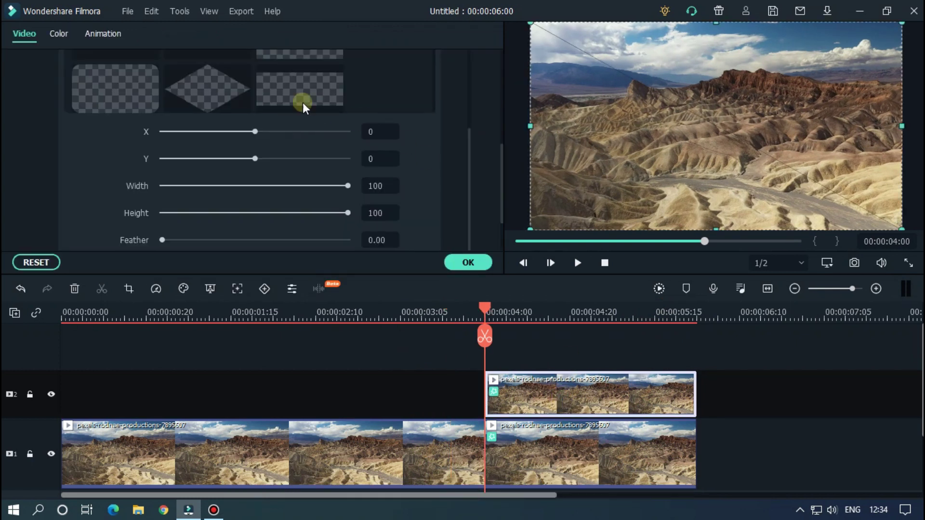
{"action": "left_click", "coordinate": [109, 33]}
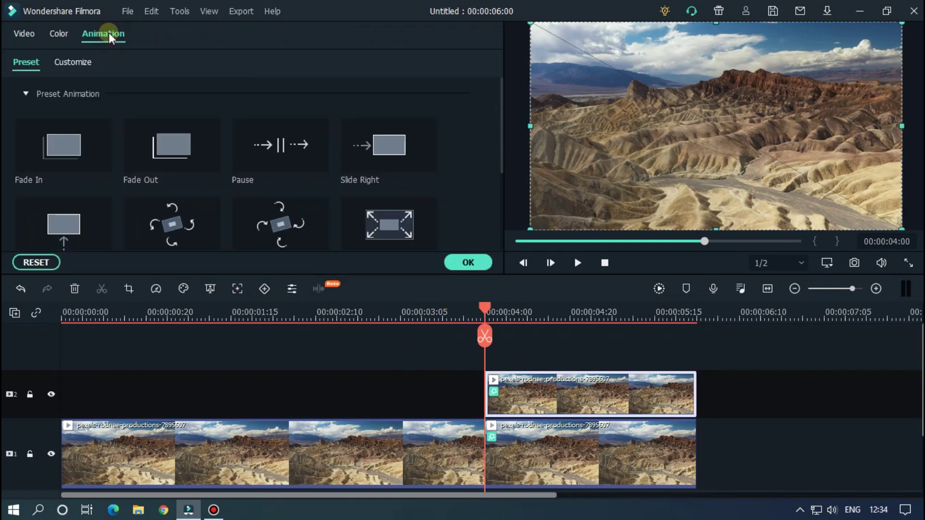
{"action": "left_click", "coordinate": [79, 62]}
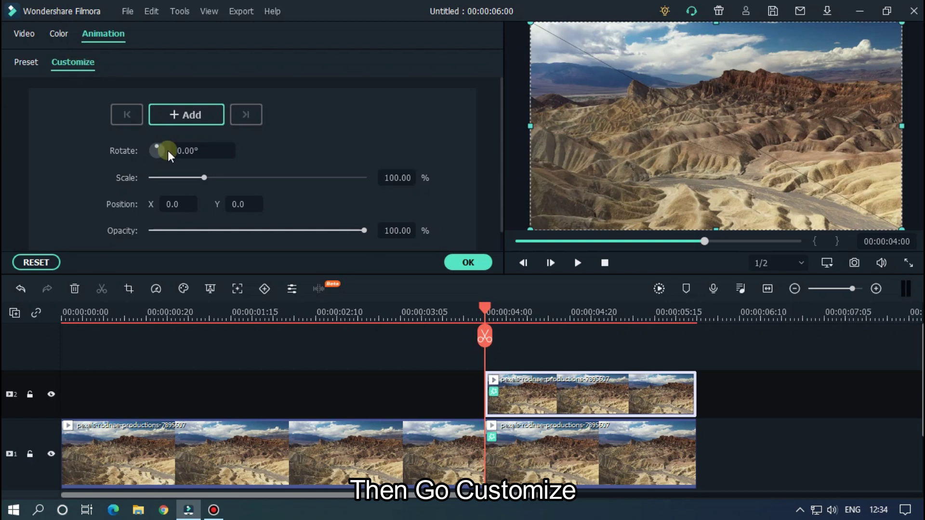
{"action": "scroll", "coordinate": [524, 351], "scroll_direction": "up", "scroll_amount": 3}
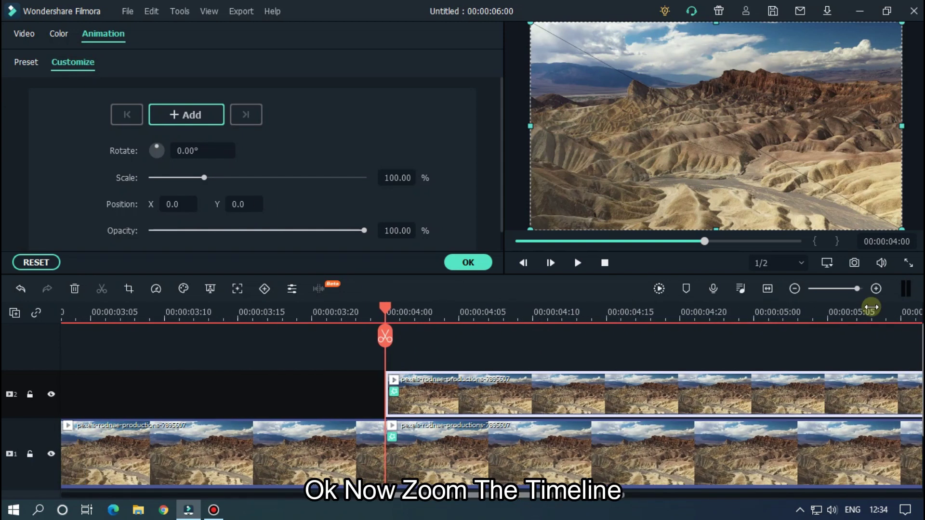
{"action": "scroll", "coordinate": [494, 318], "scroll_direction": "up", "scroll_amount": 2}
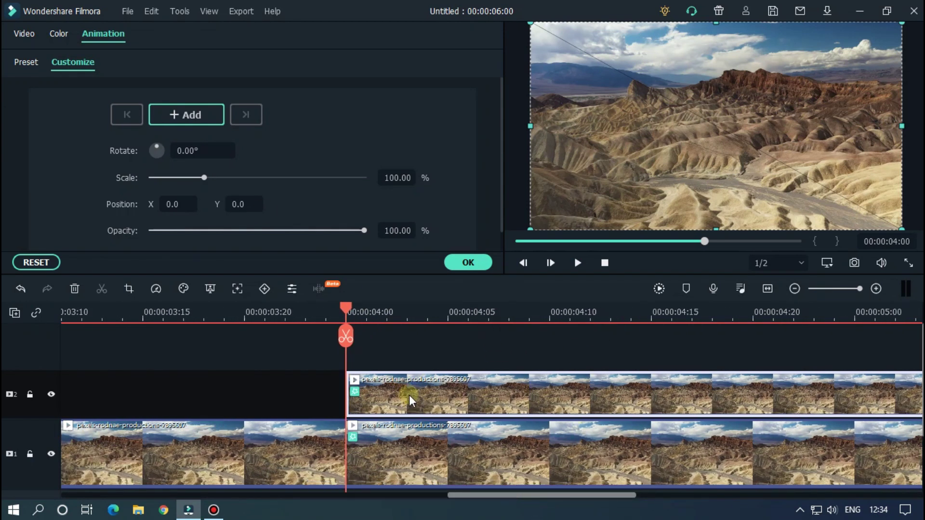
{"action": "left_click", "coordinate": [192, 120]}
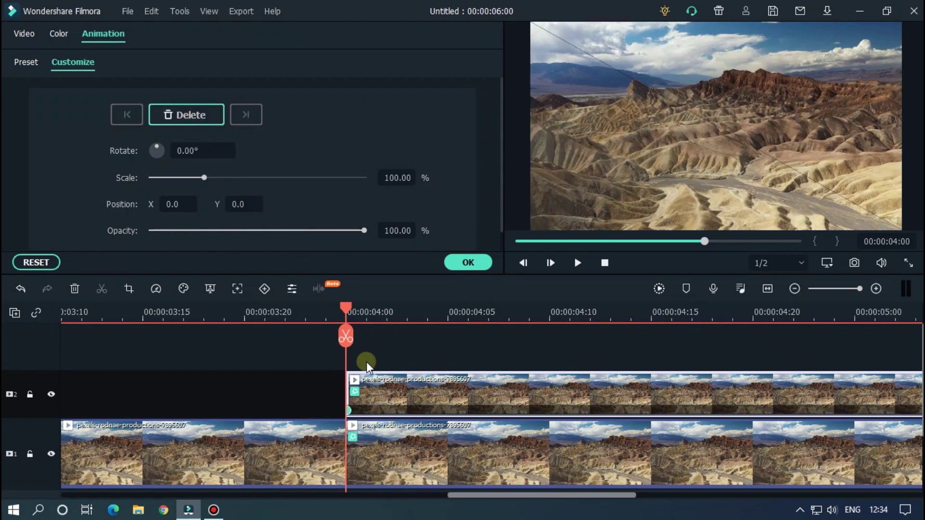
{"action": "left_click_drag", "start_coordinate": [349, 309], "coordinate": [551, 306]}
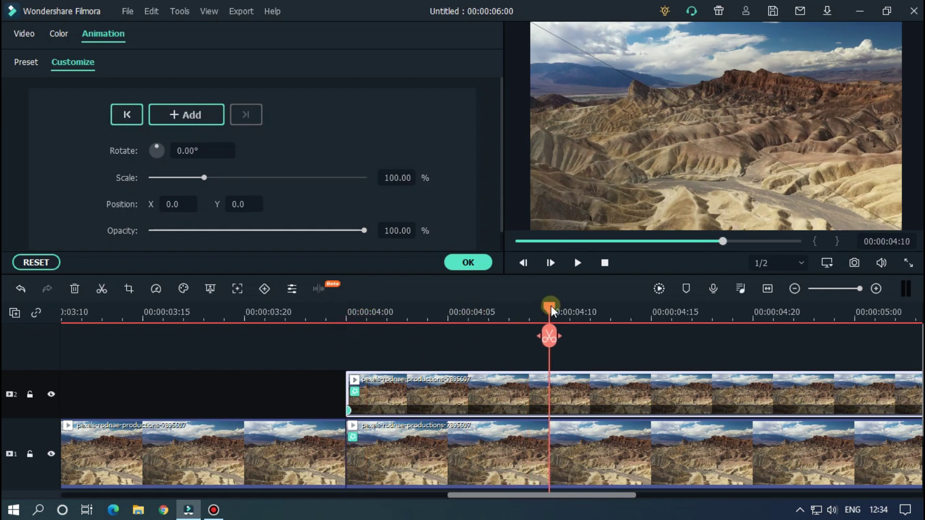
{"action": "left_click", "coordinate": [182, 205]}
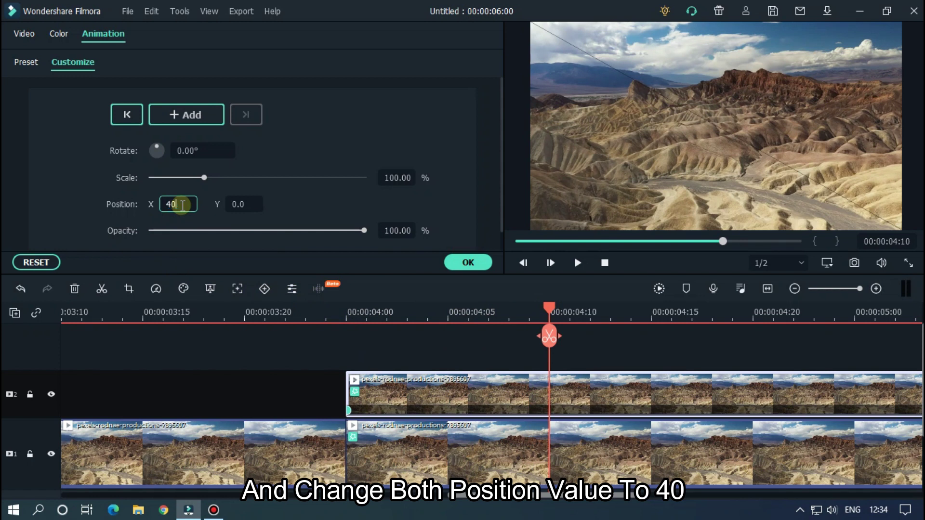
Step: Set the upper clip's position to X 40, Y 40 at 00:00:04:10
{"action": "key", "text": "Return"}
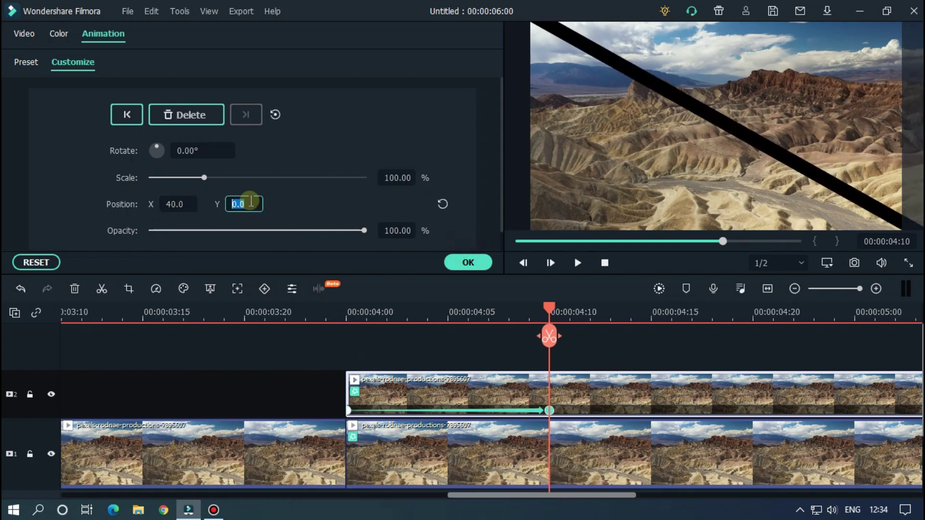
{"action": "left_click", "coordinate": [250, 201]}
{"action": "type", "text": "40"}
{"action": "key", "text": "Return"}
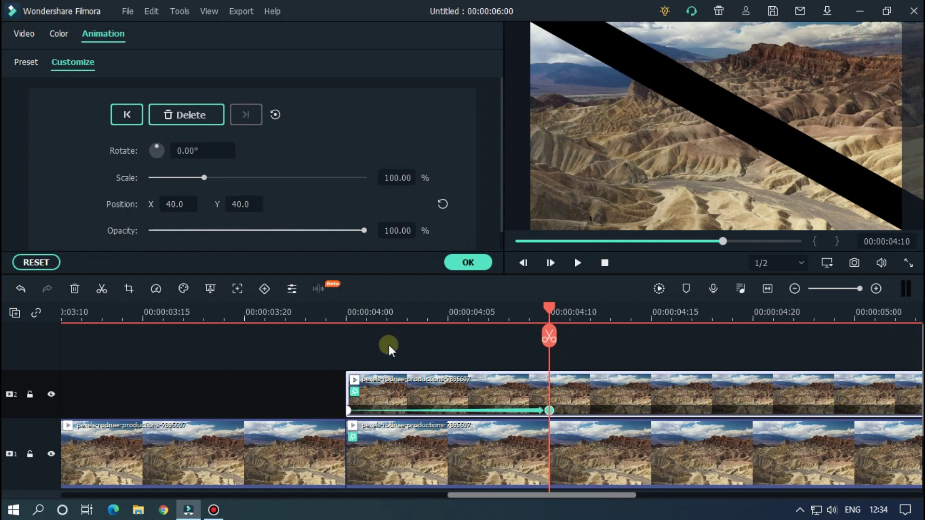
{"action": "scroll", "coordinate": [681, 374], "scroll_direction": "down", "scroll_amount": 1}
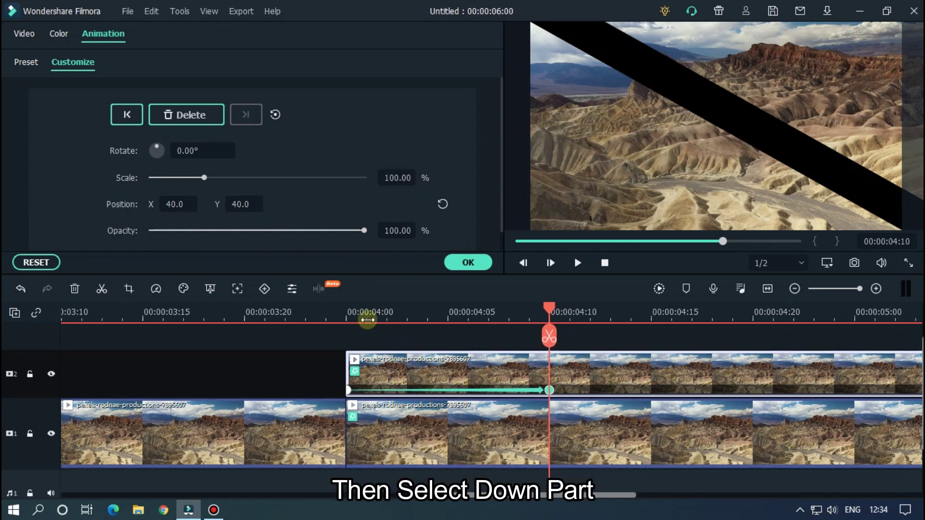
{"action": "left_click", "coordinate": [349, 313]}
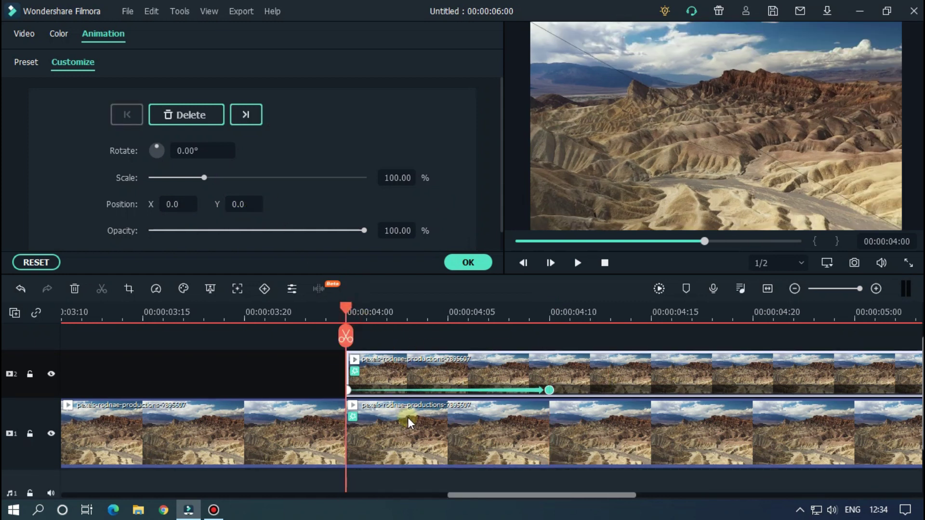
Step: Keyframe the lower clip at 00:00:04:00 and set its position to X -40, Y -40 at 00:00:04:10
{"action": "left_click", "coordinate": [408, 419]}
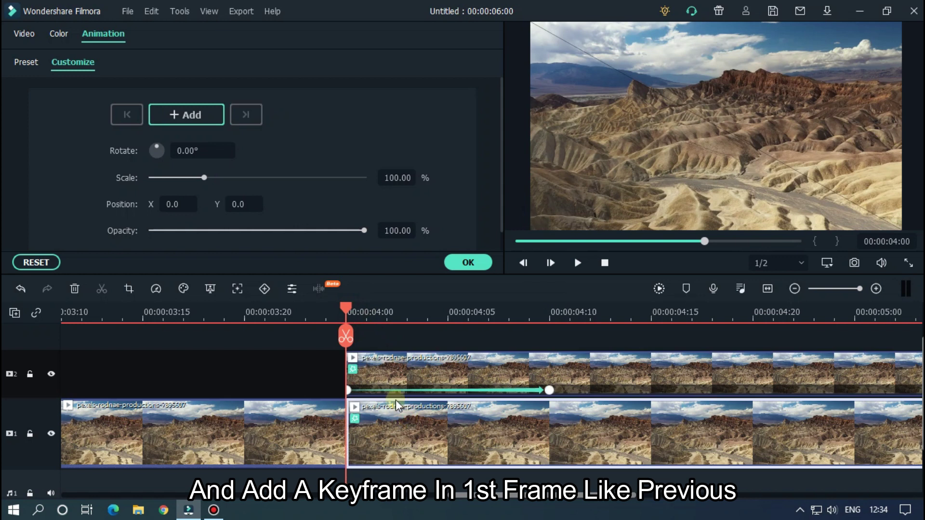
{"action": "left_click", "coordinate": [191, 115]}
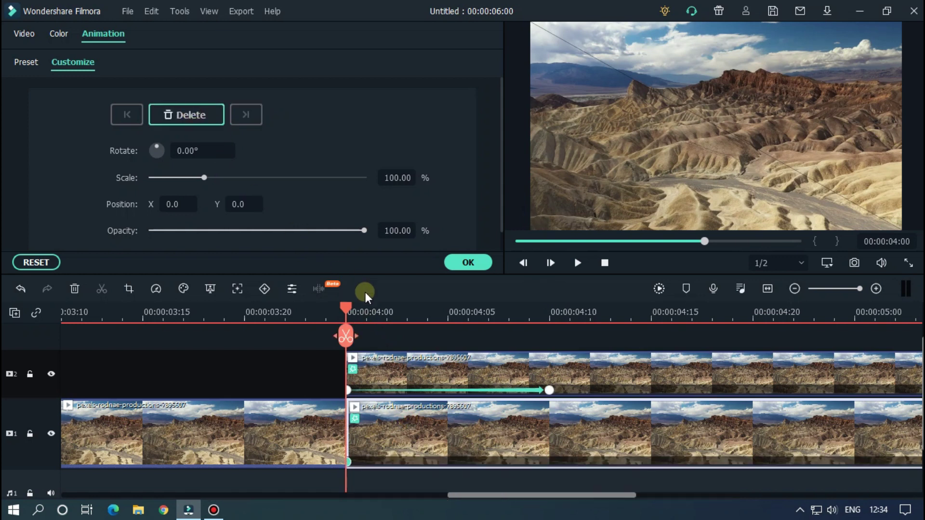
{"action": "left_click_drag", "start_coordinate": [348, 309], "coordinate": [543, 314]}
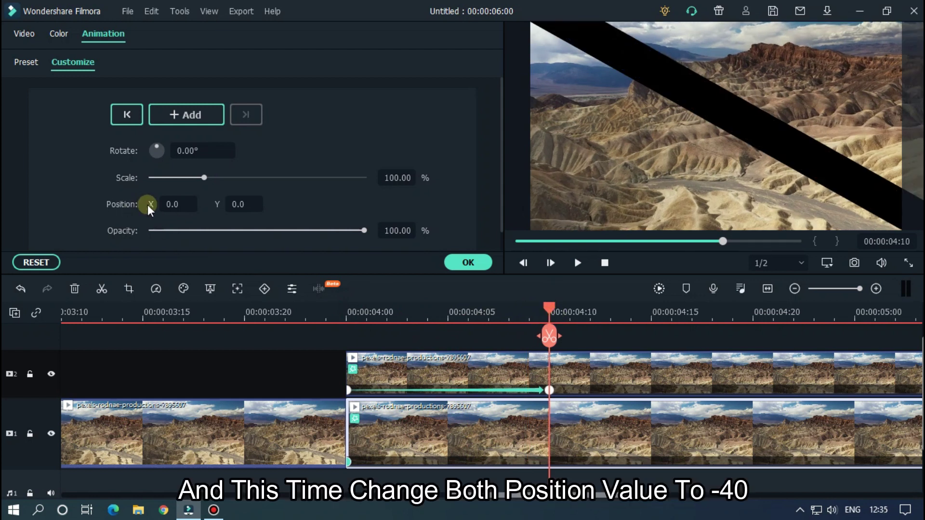
{"action": "left_click", "coordinate": [170, 204]}
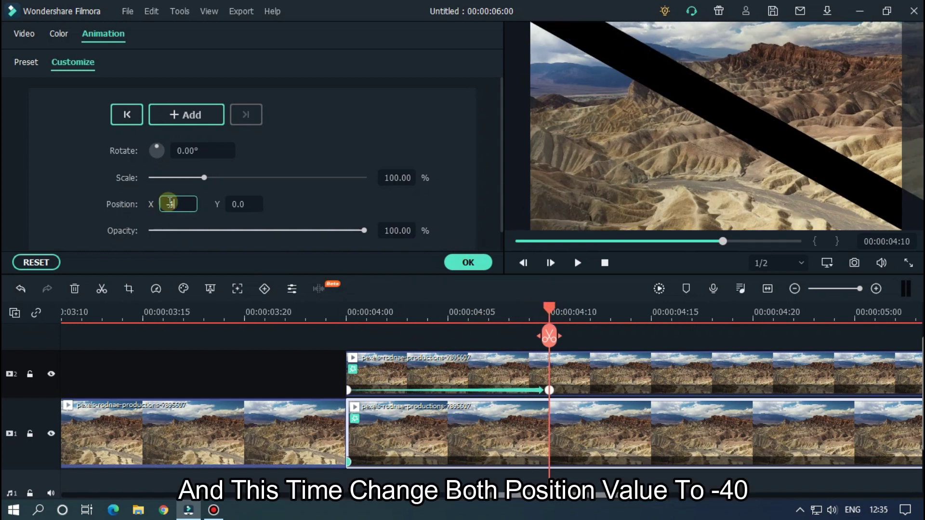
{"action": "key", "text": "Return"}
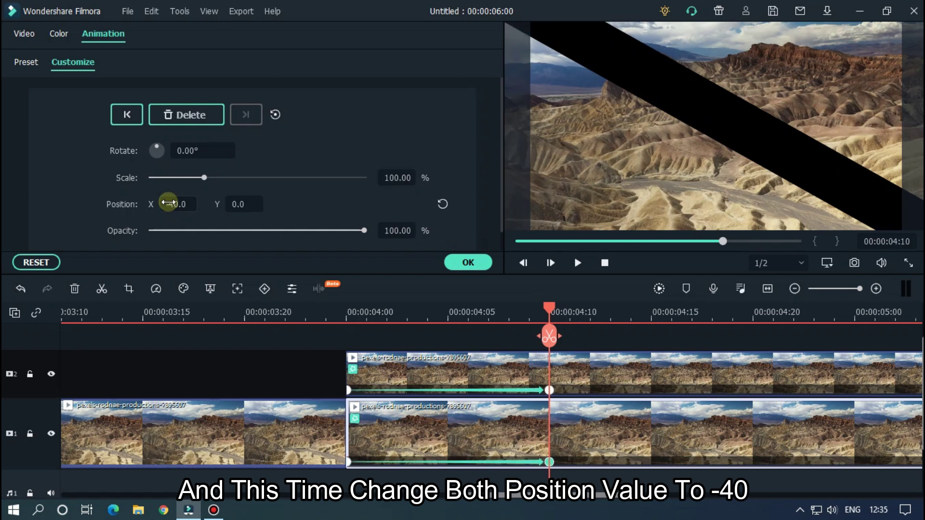
{"action": "left_click", "coordinate": [251, 203]}
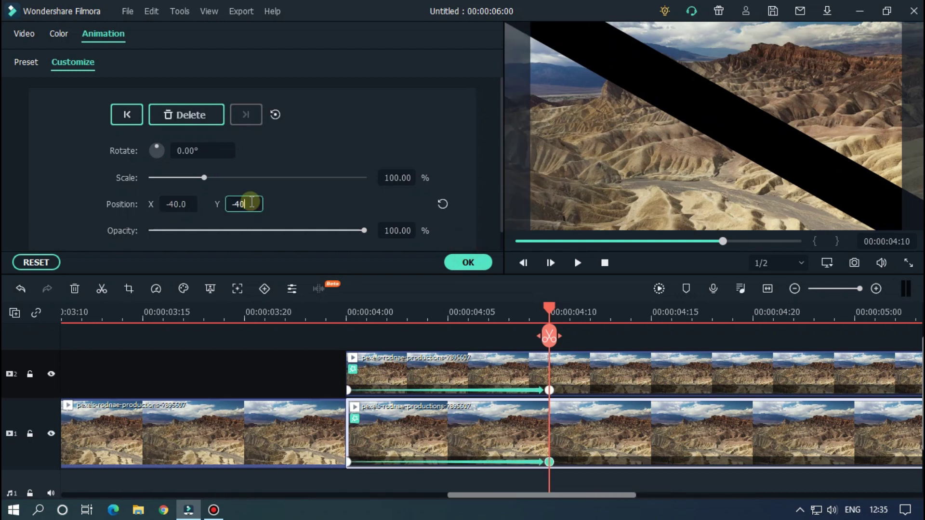
{"action": "key", "text": "Return"}
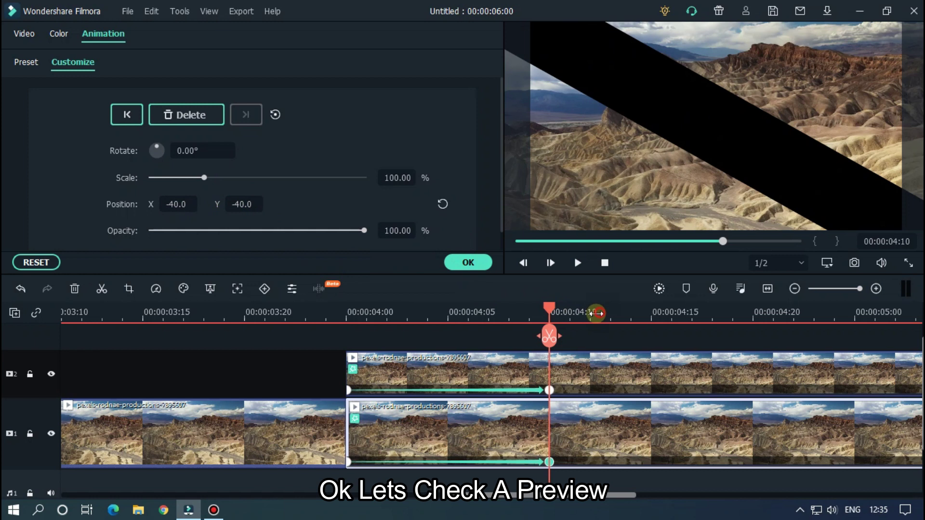
{"action": "scroll", "coordinate": [592, 313], "scroll_direction": "down", "scroll_amount": 2}
{"action": "scroll", "coordinate": [511, 487], "scroll_direction": "right", "scroll_amount": 1}
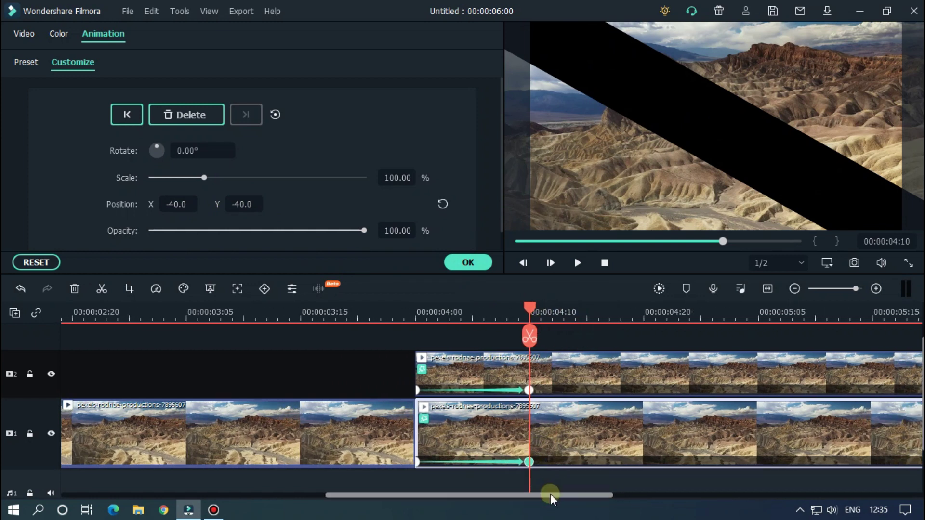
{"action": "left_click", "coordinate": [233, 311]}
{"action": "key", "text": "space"}
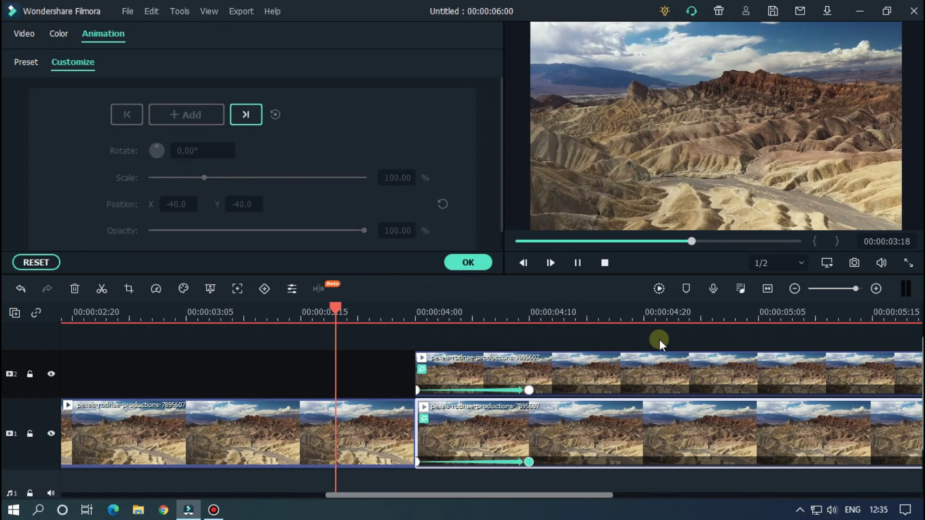
{"action": "key", "text": "space"}
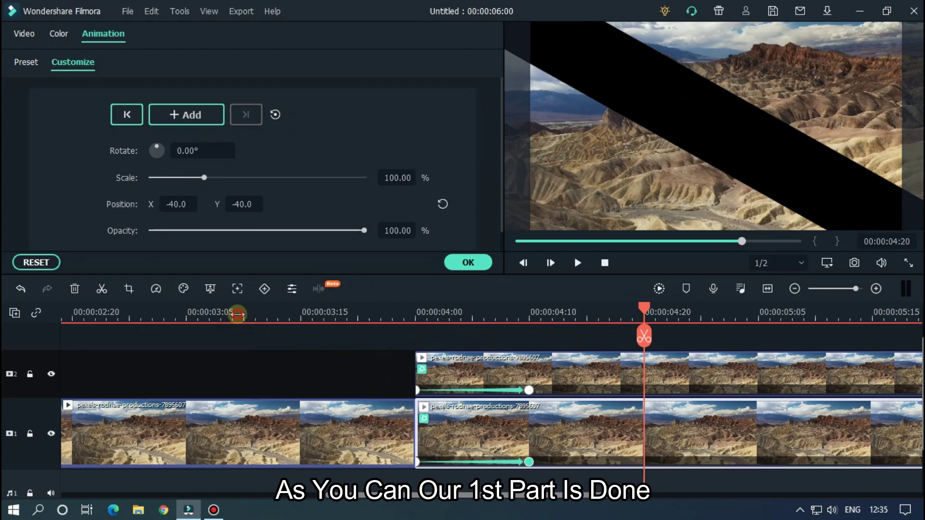
{"action": "left_click", "coordinate": [233, 314]}
{"action": "key", "text": "space"}
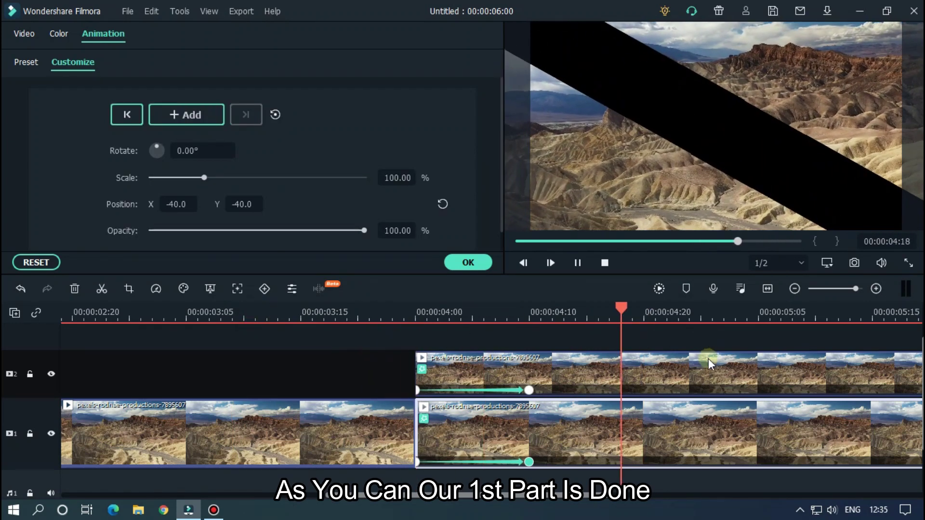
{"action": "key", "text": "space"}
Step: Add a position keyframe to the track-2 clip at 00:00:04:20
{"action": "left_click", "coordinate": [538, 316]}
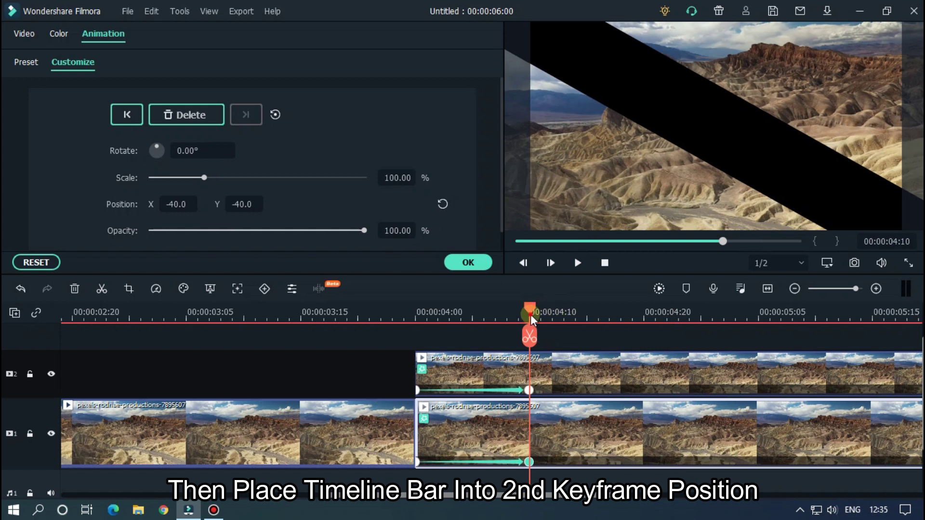
{"action": "left_click_drag", "start_coordinate": [532, 314], "coordinate": [644, 314]}
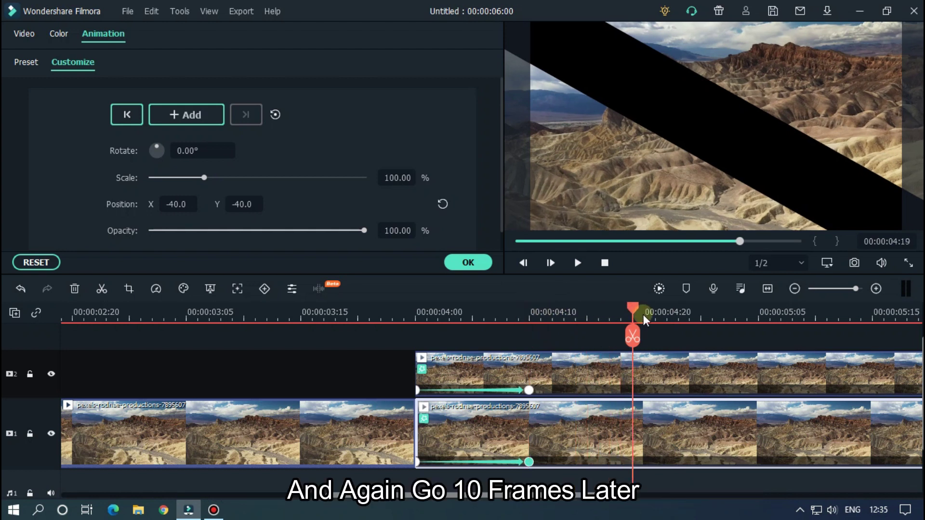
{"action": "left_click", "coordinate": [646, 357]}
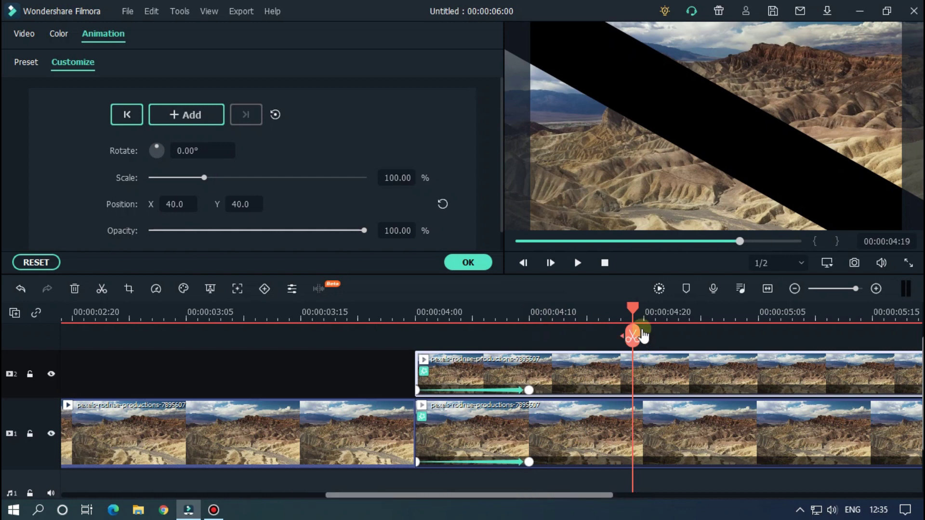
{"action": "left_click_drag", "start_coordinate": [652, 309], "coordinate": [645, 308]}
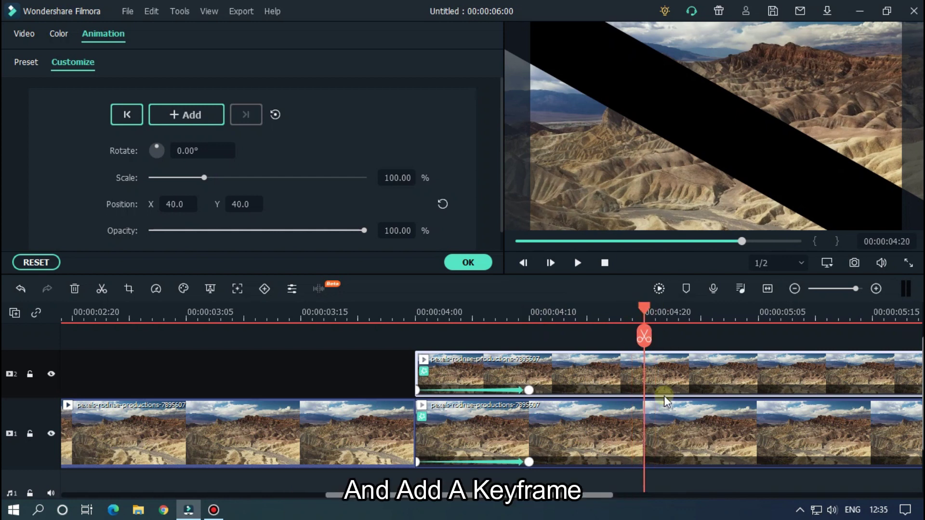
{"action": "left_click", "coordinate": [207, 115]}
Step: At 00:00:05:05, set the track-2 clip's position to X 200, Y 200
{"action": "scroll", "coordinate": [554, 434], "scroll_direction": "down", "scroll_amount": 3}
{"action": "left_click_drag", "start_coordinate": [531, 309], "coordinate": [649, 311]}
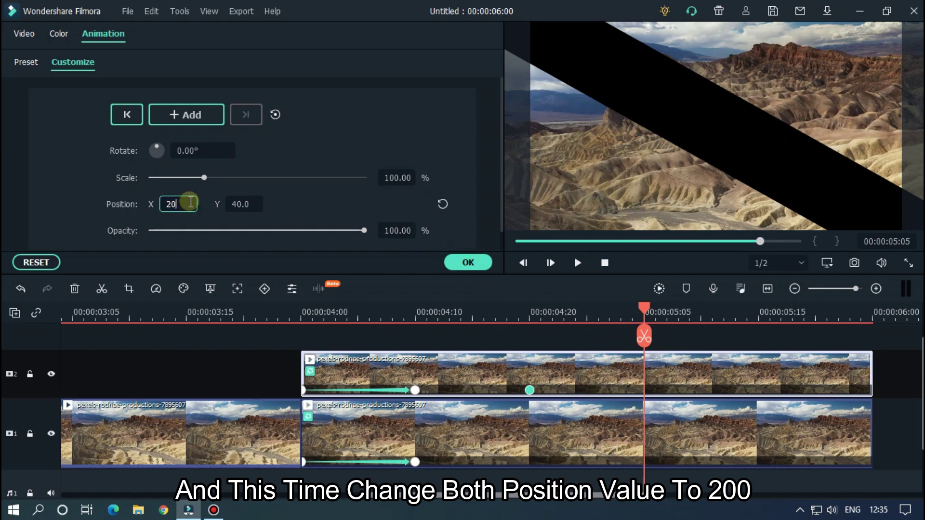
{"action": "type", "text": "0"}
{"action": "key", "text": "Return"}
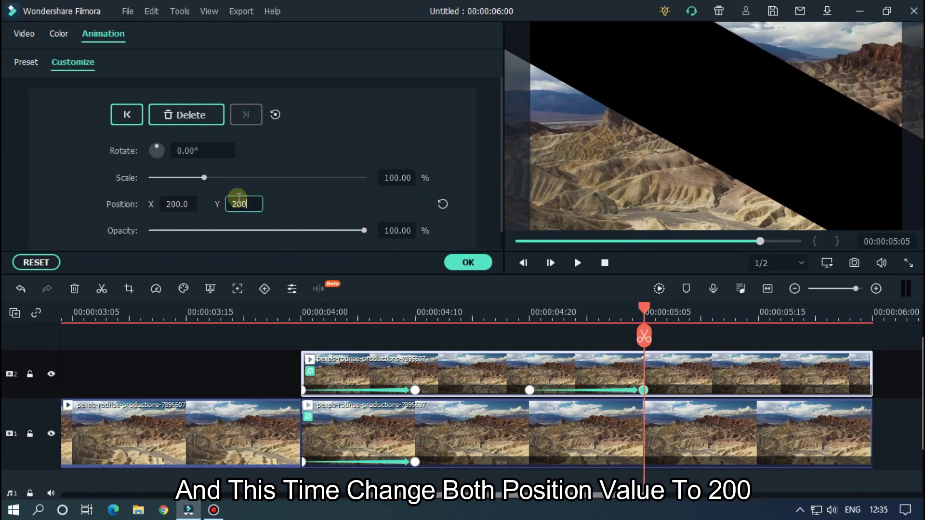
{"action": "left_click", "coordinate": [239, 198]}
{"action": "type", "text": "200"}
{"action": "key", "text": "Return"}
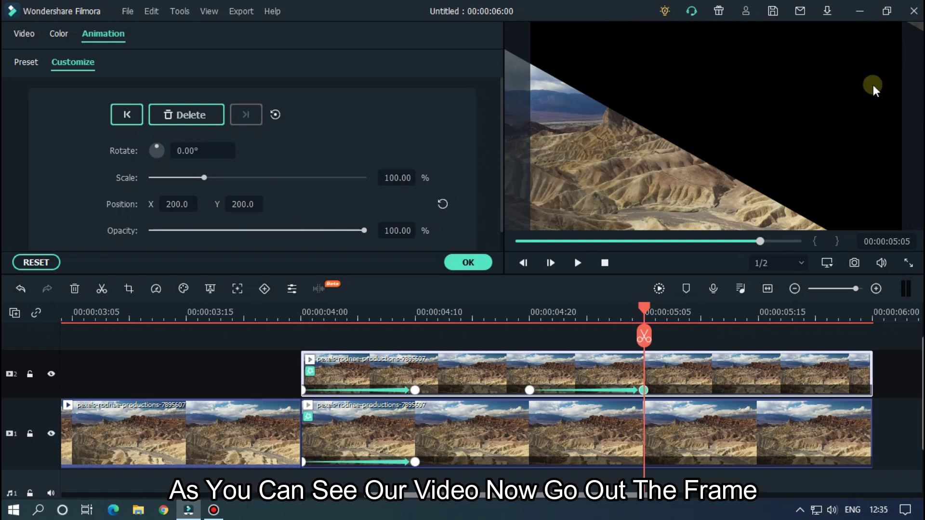
Step: Add a position keyframe to the track-1 clip at 00:00:04:20
{"action": "left_click", "coordinate": [530, 389]}
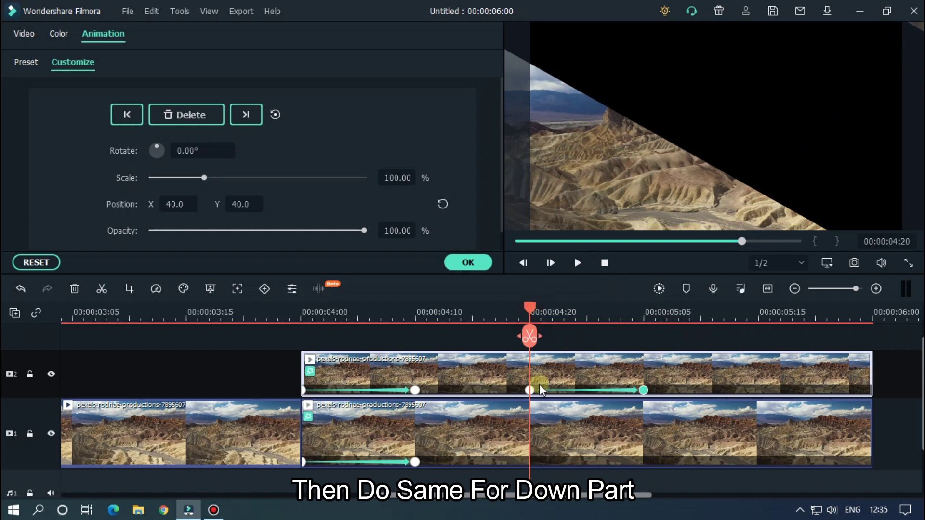
{"action": "left_click", "coordinate": [545, 417]}
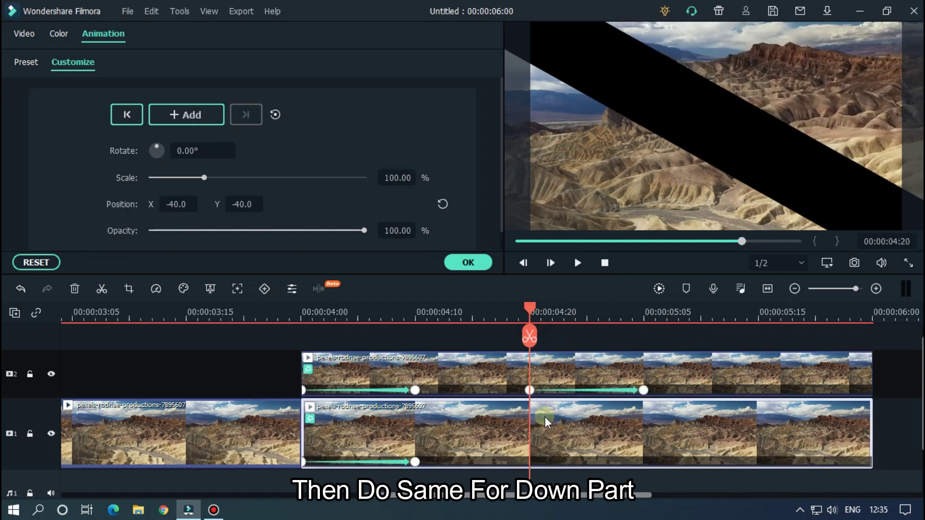
{"action": "left_click", "coordinate": [192, 116]}
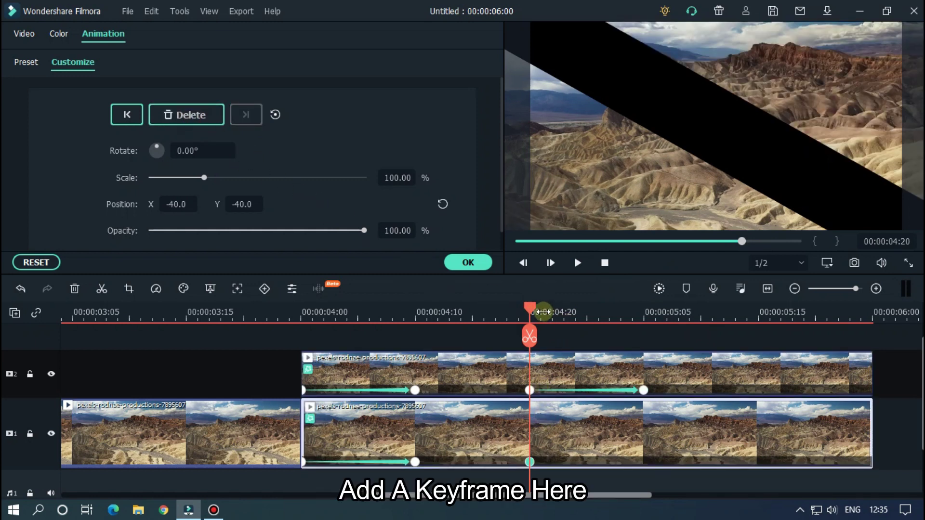
Step: At 00:00:05:05, set the track-1 clip's position to X -200, Y -200
{"action": "left_click_drag", "start_coordinate": [536, 311], "coordinate": [647, 310]}
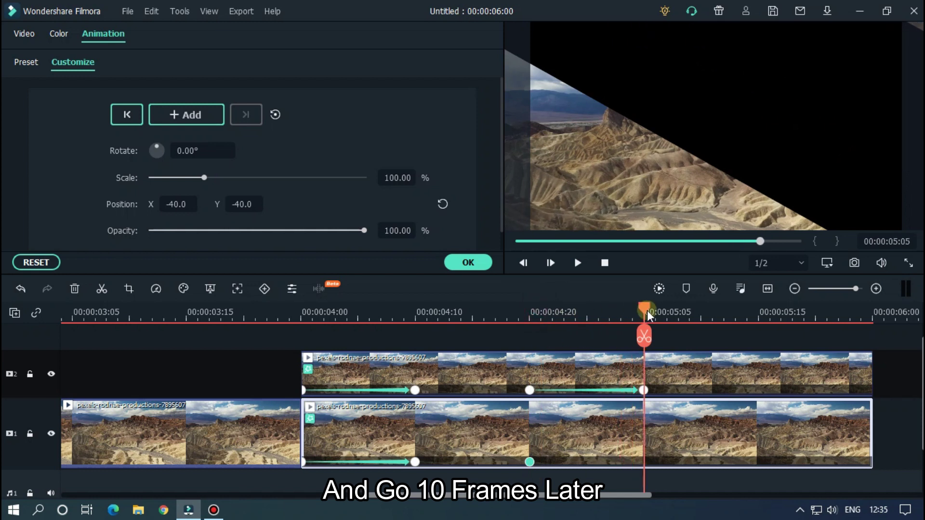
{"action": "left_click", "coordinate": [182, 204]}
{"action": "type", "text": "-200"}
{"action": "key", "text": "Return"}
{"action": "left_click", "coordinate": [242, 205]}
{"action": "type", "text": "-200"}
{"action": "key", "text": "Return"}
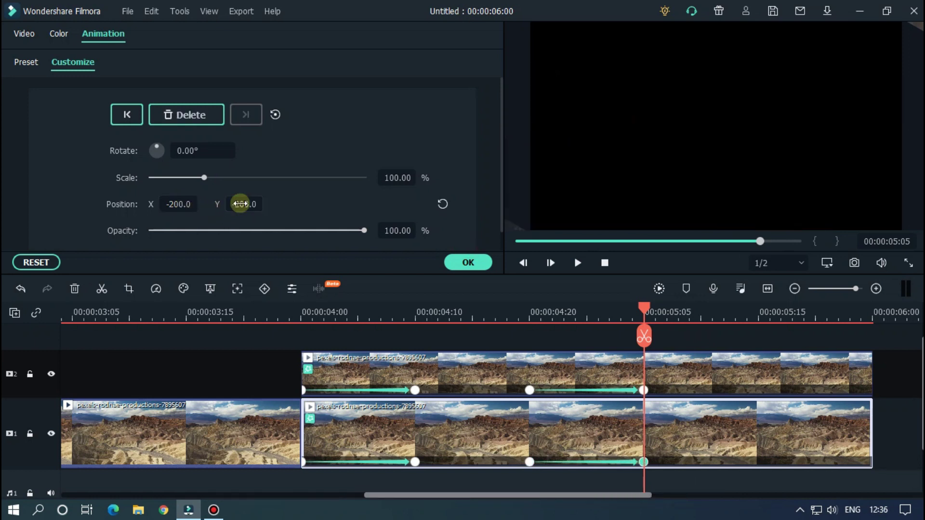
Step: Replay the split transition several times, confirming both desert halves are gone by 00:00:05:09
{"action": "left_click", "coordinate": [129, 312]}
{"action": "key", "text": "space"}
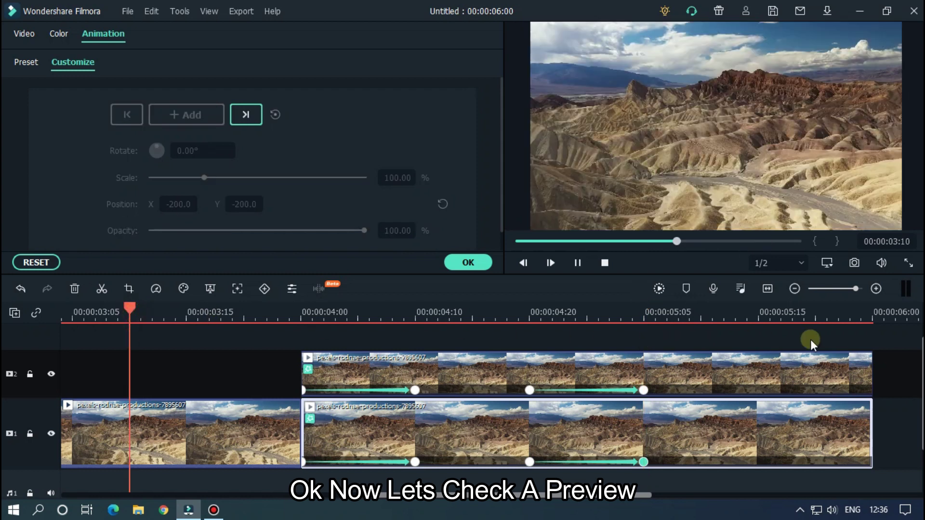
{"action": "key", "text": "space"}
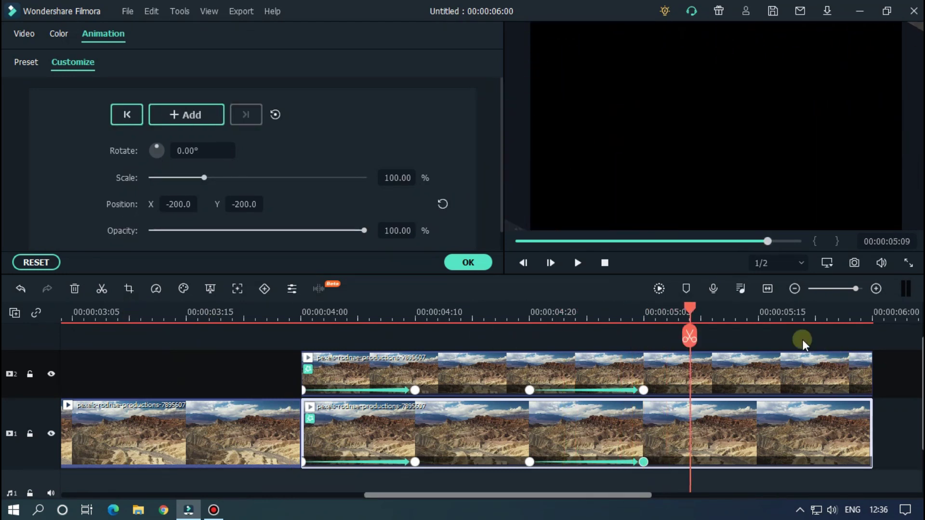
{"action": "scroll", "coordinate": [769, 314], "scroll_direction": "down", "scroll_amount": 2}
{"action": "left_click", "coordinate": [307, 317]}
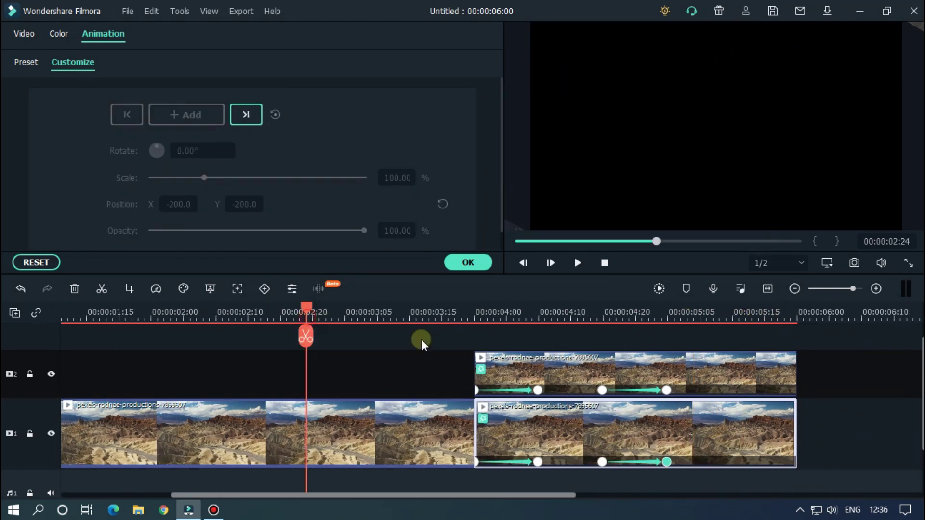
{"action": "left_click", "coordinate": [878, 392]}
{"action": "key", "text": "space"}
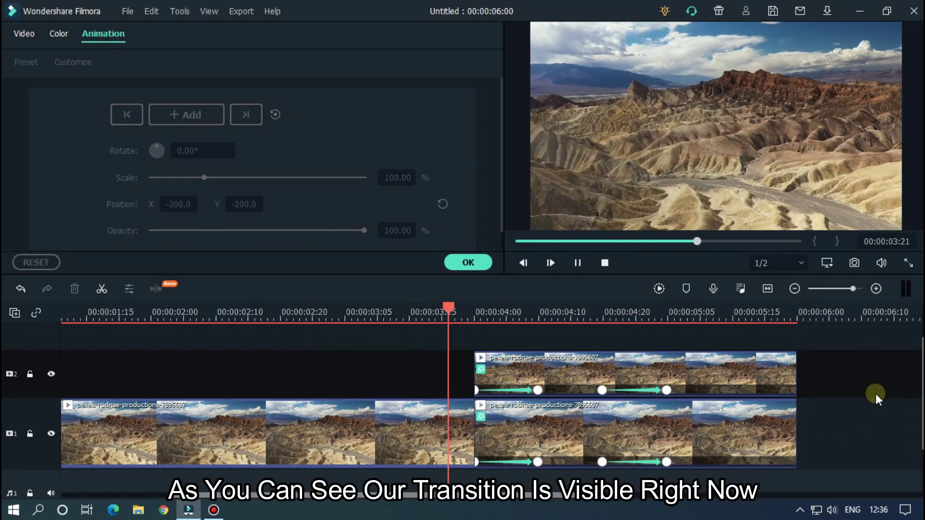
{"action": "key", "text": "space"}
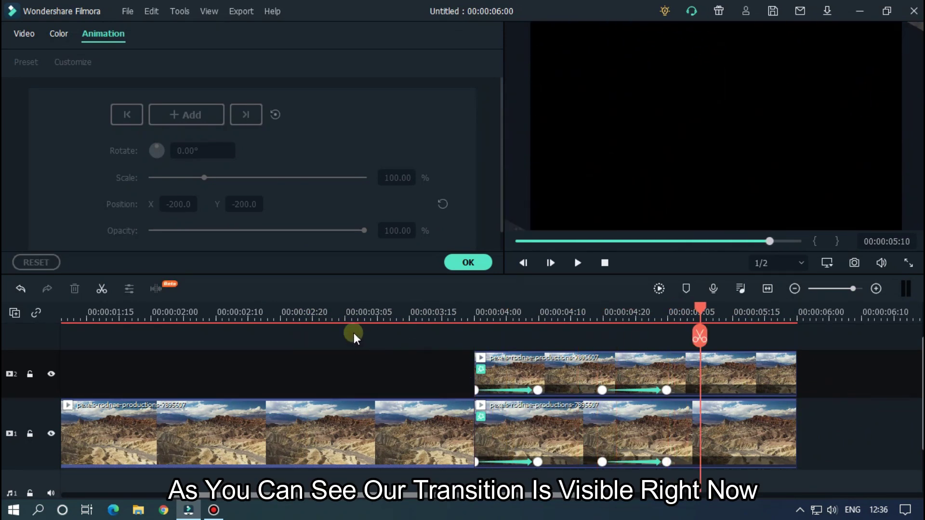
{"action": "left_click", "coordinate": [339, 311]}
{"action": "key", "text": "space"}
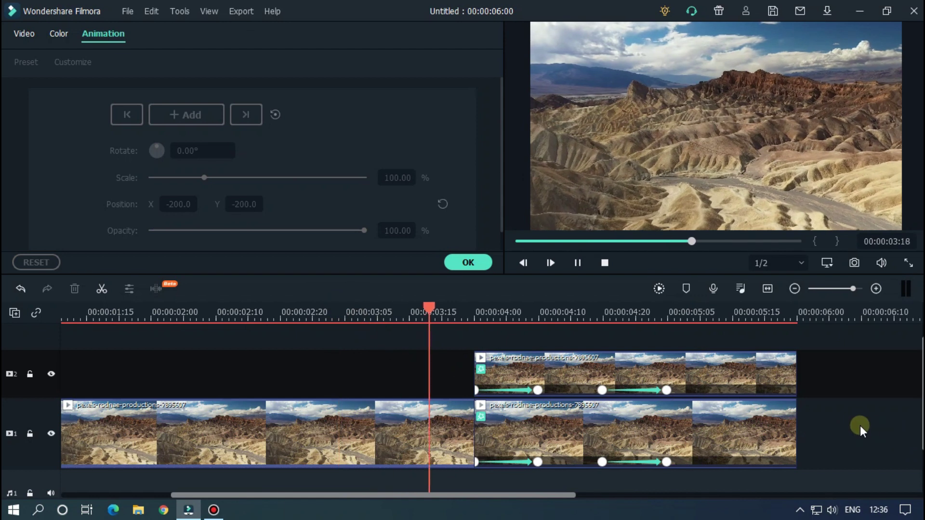
{"action": "key", "text": "space"}
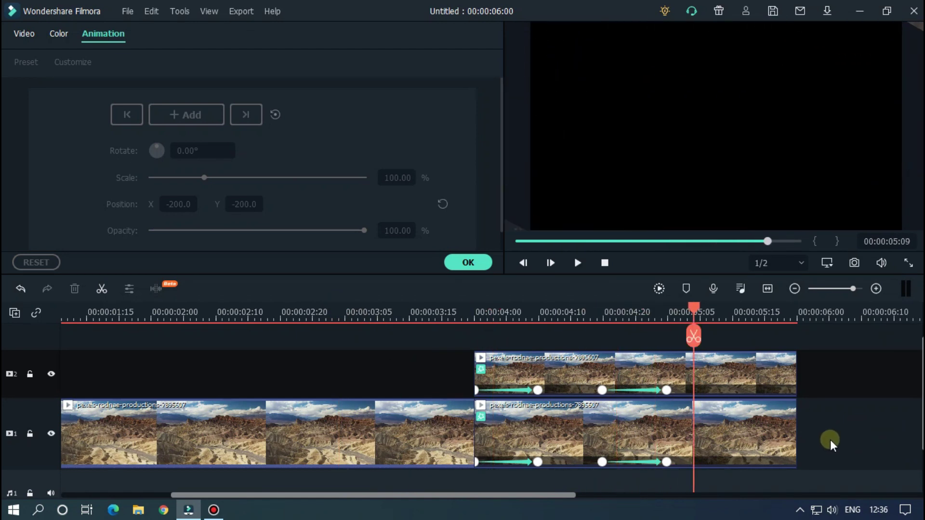
{"action": "scroll", "coordinate": [735, 315], "scroll_direction": "down", "scroll_amount": 2}
Step: Keep the animation changes and move all three landscape clips up one track
{"action": "left_click", "coordinate": [470, 261]}
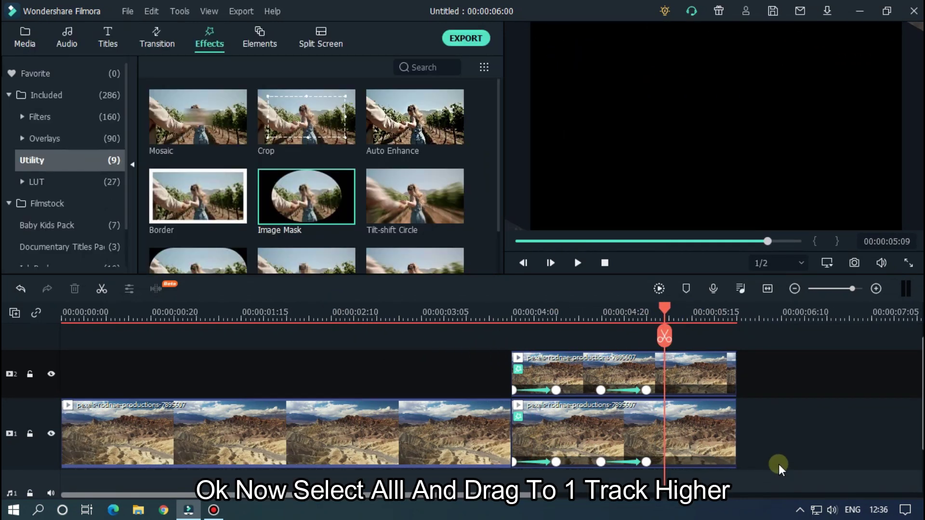
{"action": "left_click_drag", "start_coordinate": [784, 454], "coordinate": [418, 390]}
{"action": "left_click_drag", "start_coordinate": [438, 441], "coordinate": [439, 390]}
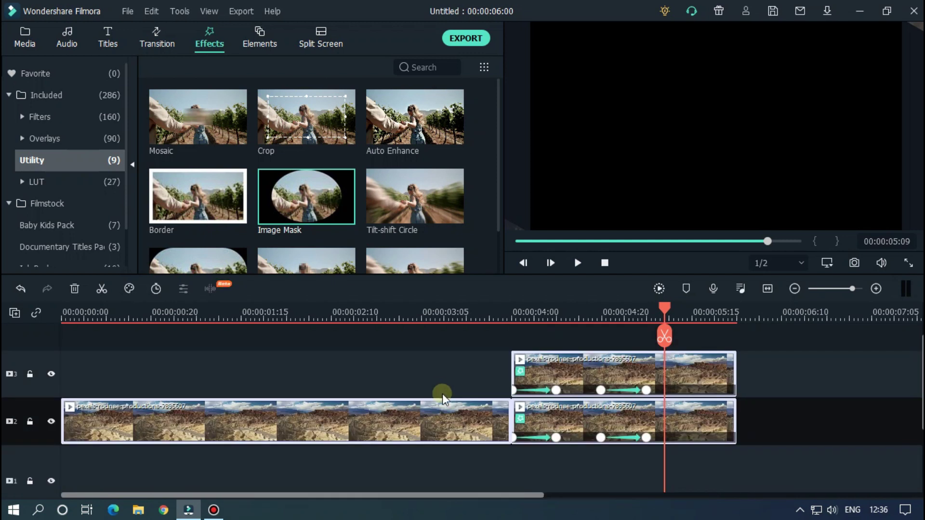
Step: Put Pexels Videos 1550080 on track 1 beneath the split and check it at 02:22
{"action": "left_click", "coordinate": [24, 36]}
{"action": "left_click_drag", "start_coordinate": [189, 123], "coordinate": [460, 455]}
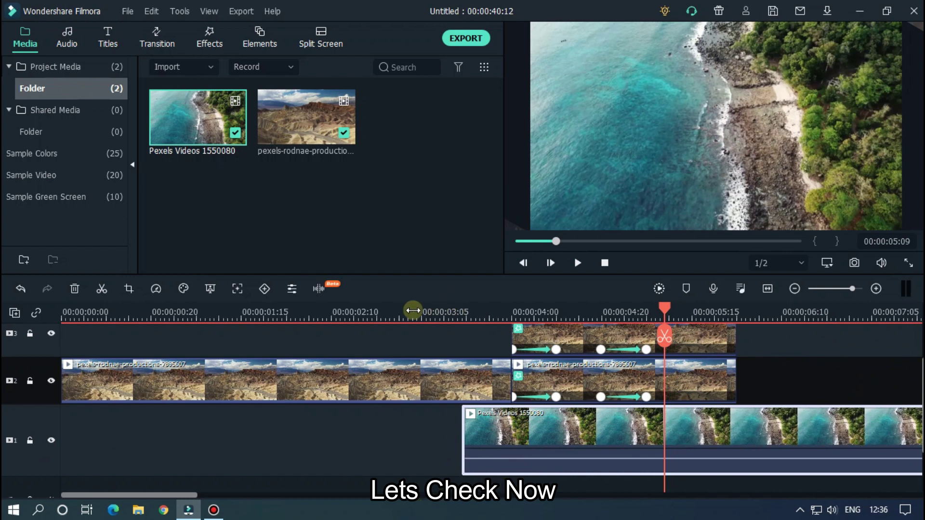
{"action": "left_click", "coordinate": [386, 312]}
Step: Play the diagonal split twice to review the beach clip being revealed
{"action": "left_click", "coordinate": [819, 363]}
{"action": "key", "text": "space"}
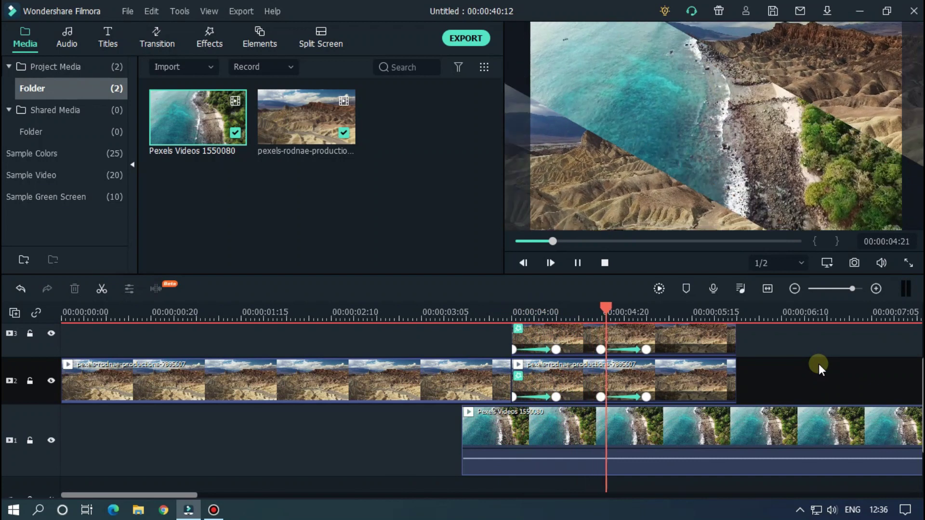
{"action": "key", "text": "space"}
{"action": "left_click", "coordinate": [401, 317]}
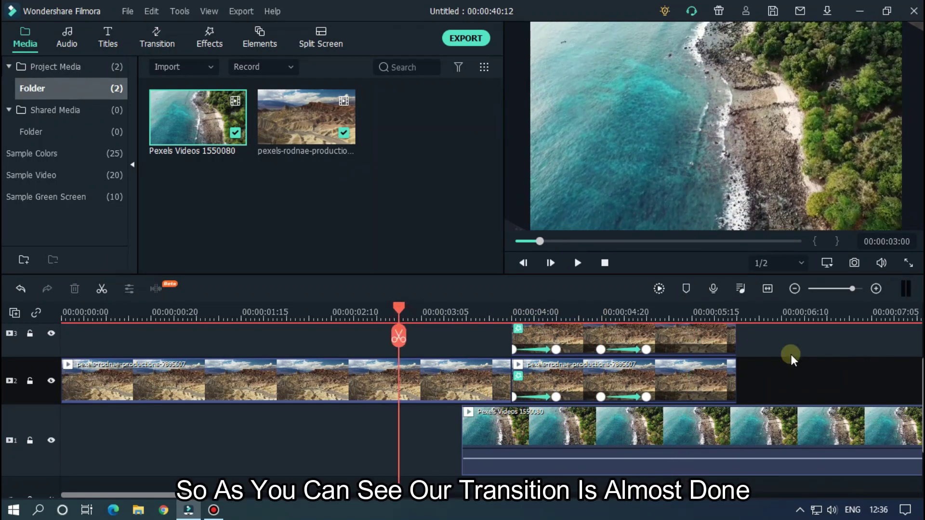
{"action": "key", "text": "space"}
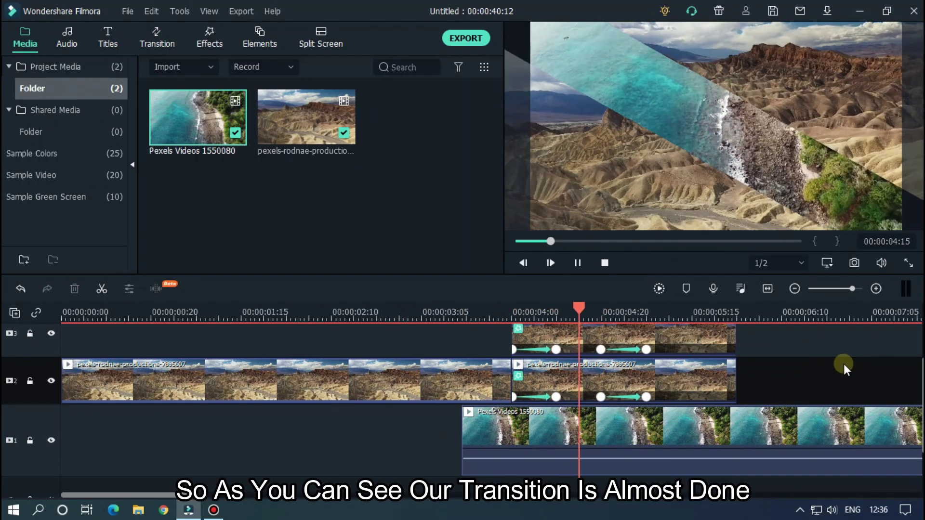
{"action": "key", "text": "space"}
{"action": "left_click", "coordinate": [539, 313]}
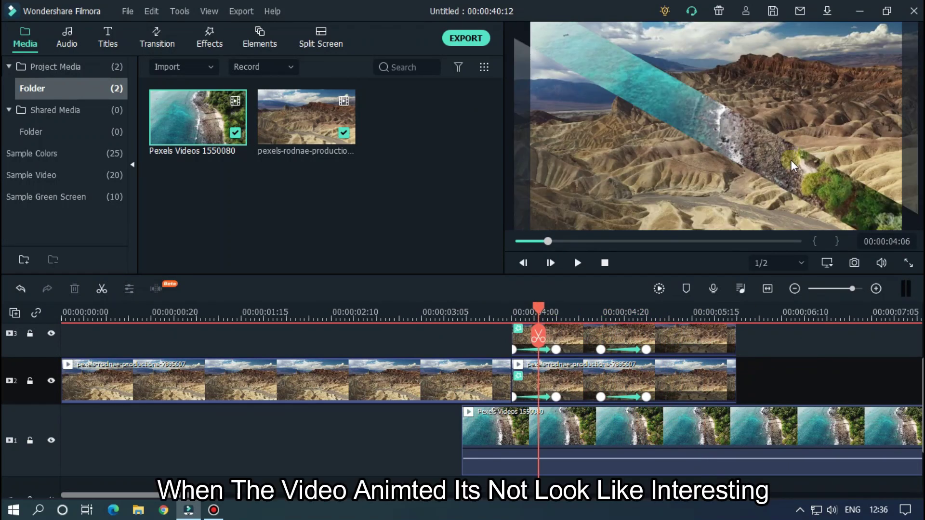
Step: Zoom the timeline in, set the playhead to 4:00, and select both canyon clips
{"action": "scroll", "coordinate": [785, 449], "scroll_direction": "up", "scroll_amount": 1}
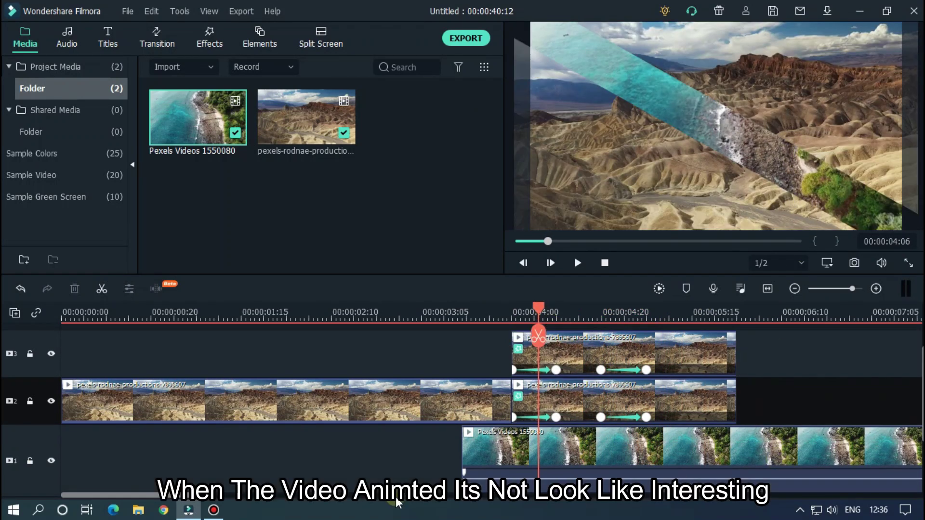
{"action": "left_click_drag", "start_coordinate": [145, 495], "coordinate": [176, 496]}
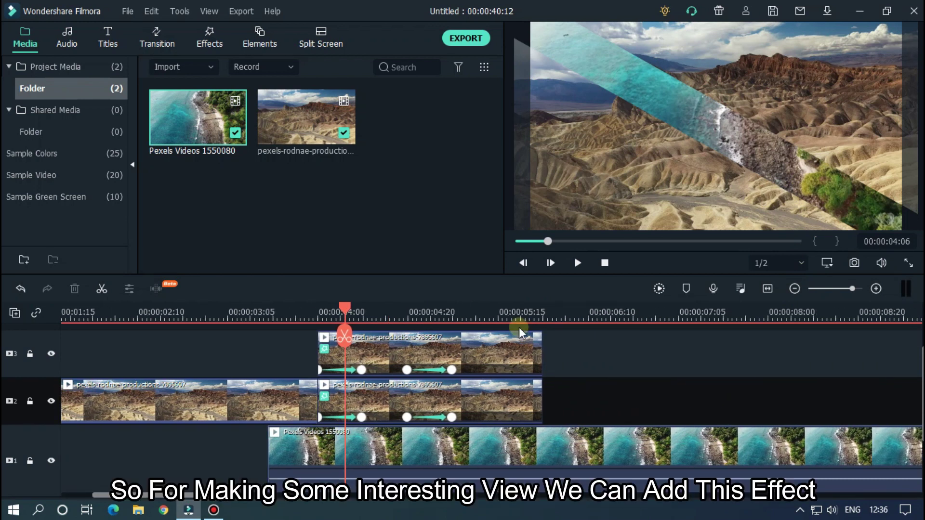
{"action": "scroll", "coordinate": [518, 314], "scroll_direction": "up", "scroll_amount": 4}
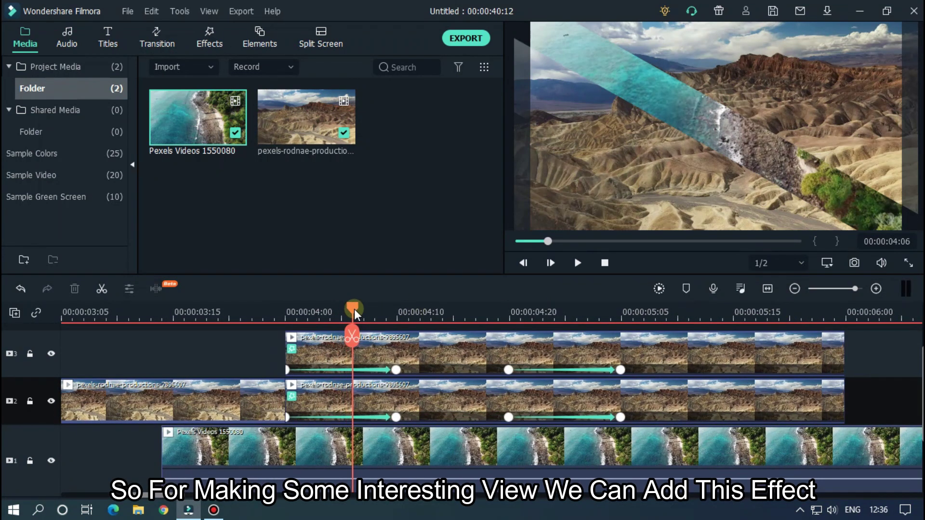
{"action": "left_click_drag", "start_coordinate": [354, 309], "coordinate": [286, 314]}
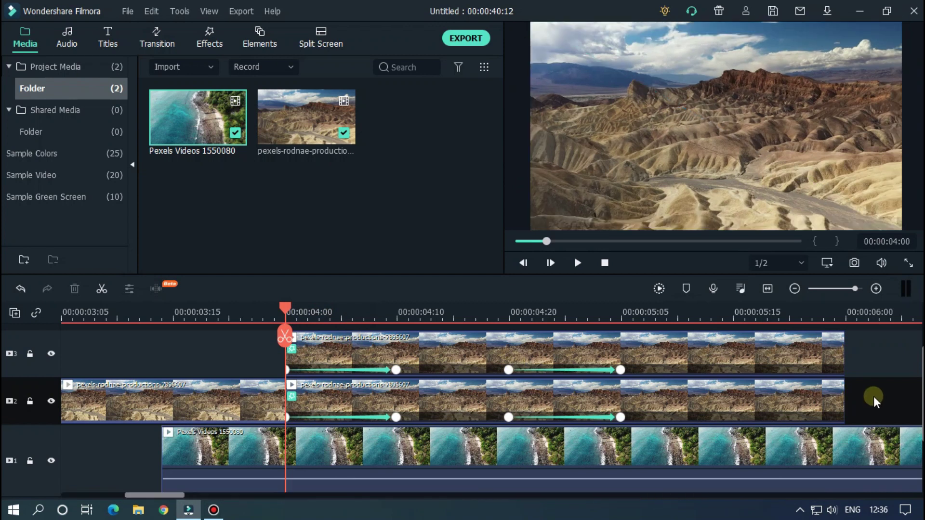
{"action": "left_click_drag", "start_coordinate": [874, 397], "coordinate": [827, 339]}
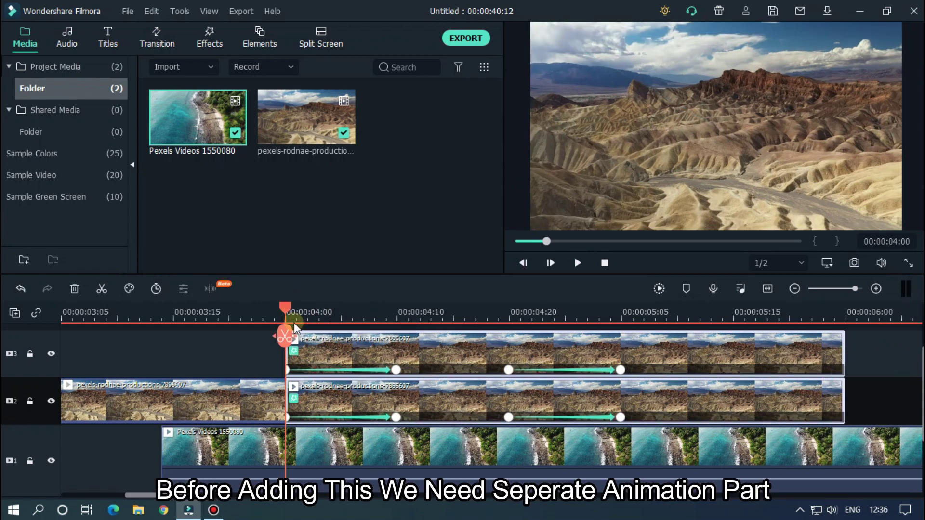
Step: Split both selected canyon clips at 04:10, 04:20 and 05:05
{"action": "left_click", "coordinate": [404, 305]}
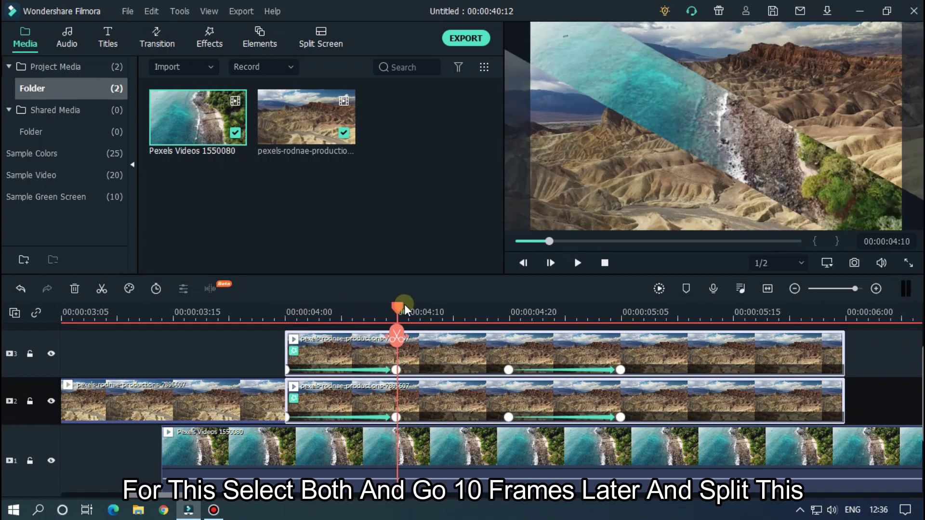
{"action": "left_click", "coordinate": [396, 336]}
{"action": "left_click_drag", "start_coordinate": [424, 314], "coordinate": [513, 310]}
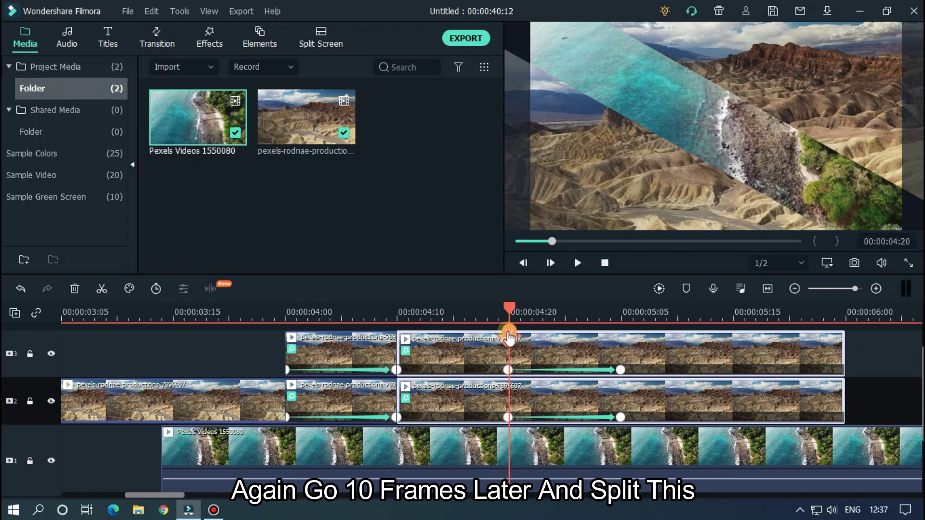
{"action": "left_click", "coordinate": [509, 334]}
{"action": "left_click_drag", "start_coordinate": [508, 308], "coordinate": [625, 312]}
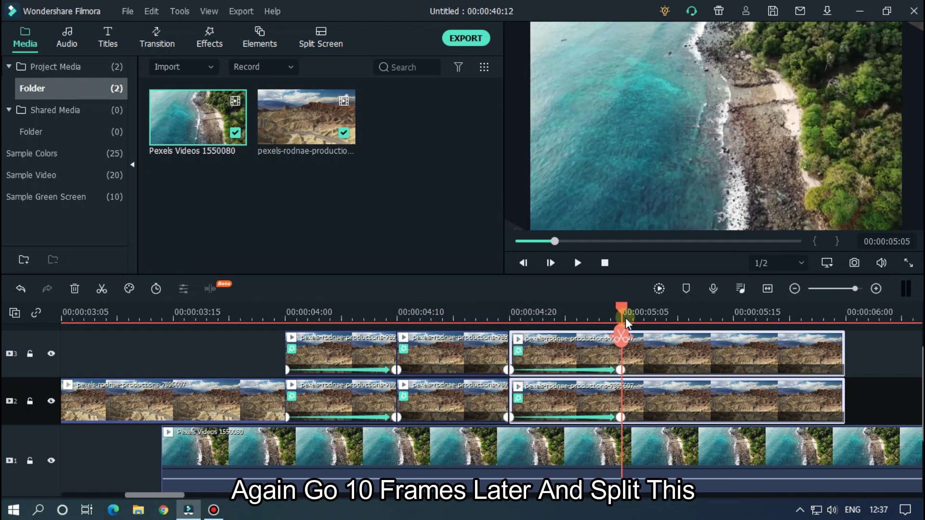
{"action": "left_click", "coordinate": [624, 335]}
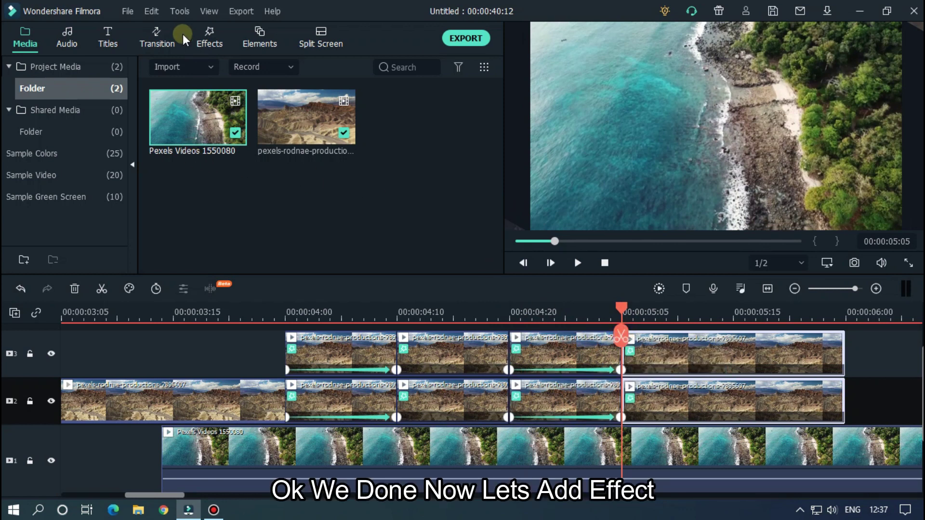
Step: Search the Effects library for 'sq' to find Square Blur
{"action": "left_click", "coordinate": [208, 38]}
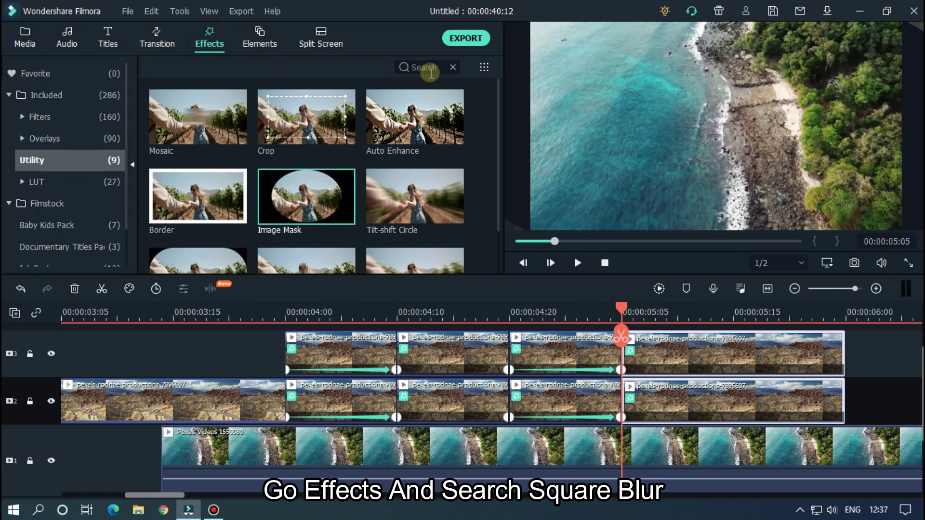
{"action": "left_click", "coordinate": [60, 95]}
{"action": "left_click", "coordinate": [436, 71]}
{"action": "type", "text": "sq"}
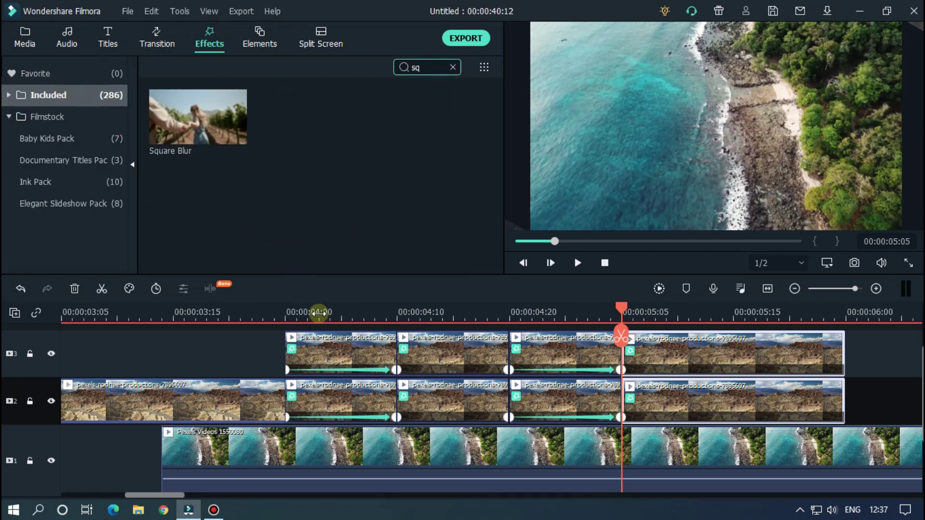
Step: Add Square Blur to the first pieces on tracks 3 and 2 and the third piece
{"action": "left_click", "coordinate": [330, 318]}
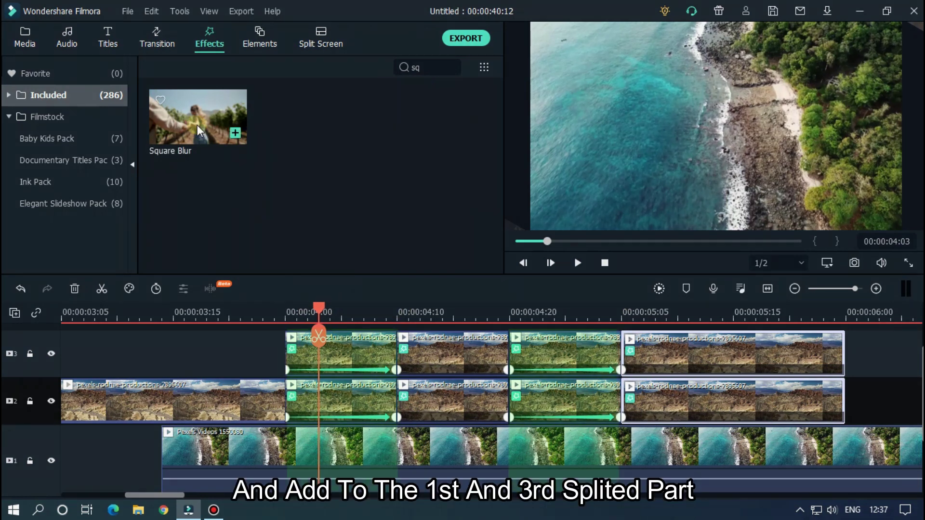
{"action": "left_click_drag", "start_coordinate": [198, 125], "coordinate": [346, 340]}
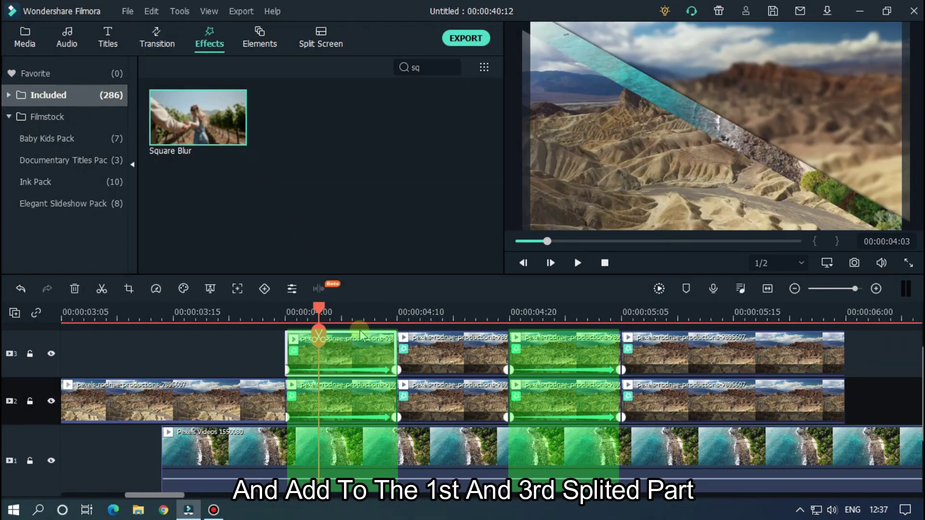
{"action": "left_click_drag", "start_coordinate": [190, 113], "coordinate": [322, 395]}
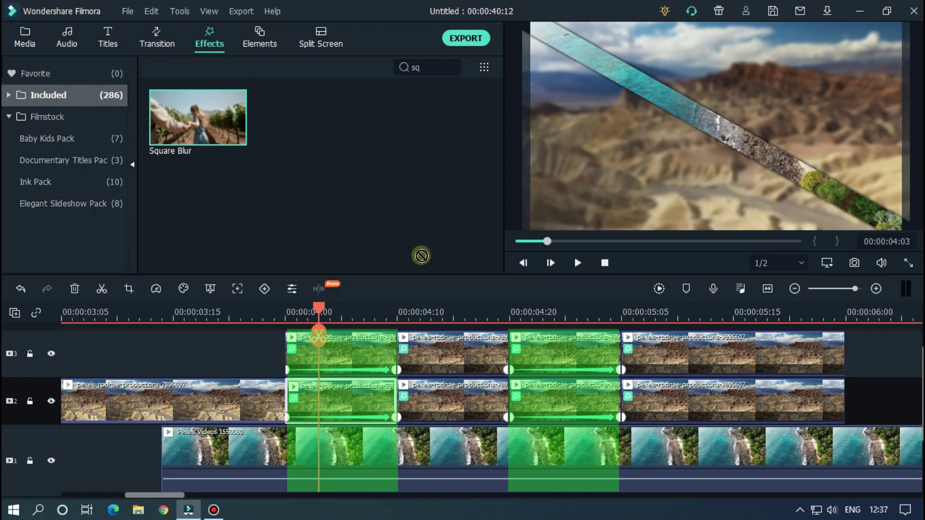
{"action": "left_click_drag", "start_coordinate": [235, 134], "coordinate": [554, 402]}
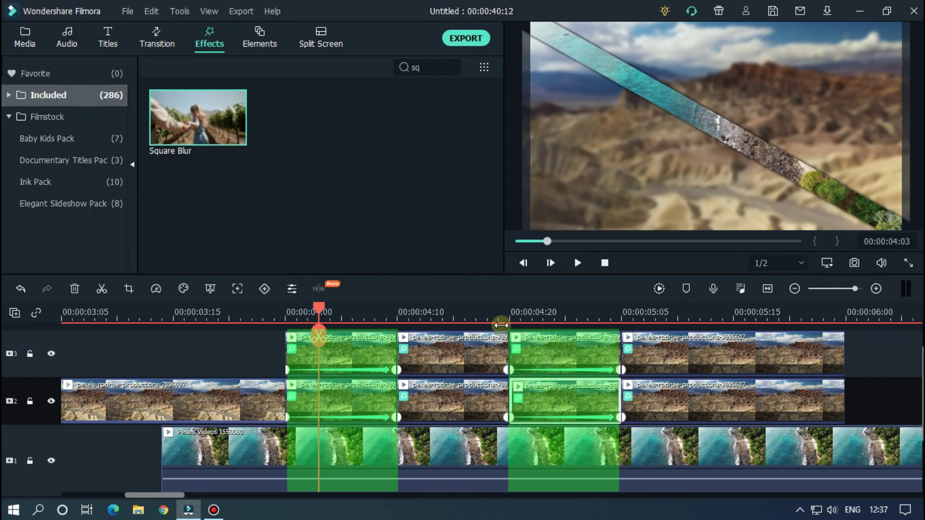
Step: Set the Square Blur on the first track 3 piece to Size 1 and Alpha 50
{"action": "left_click", "coordinate": [348, 347]}
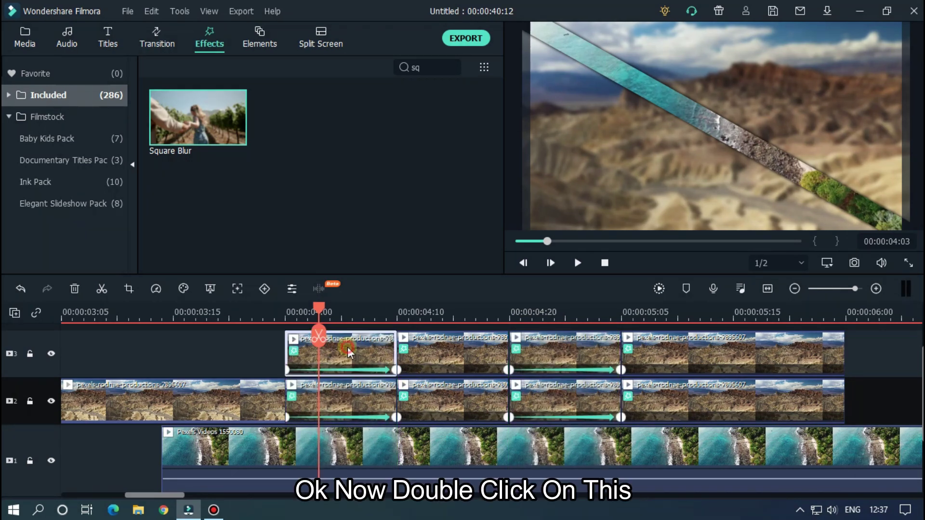
{"action": "double_click", "coordinate": [348, 347]}
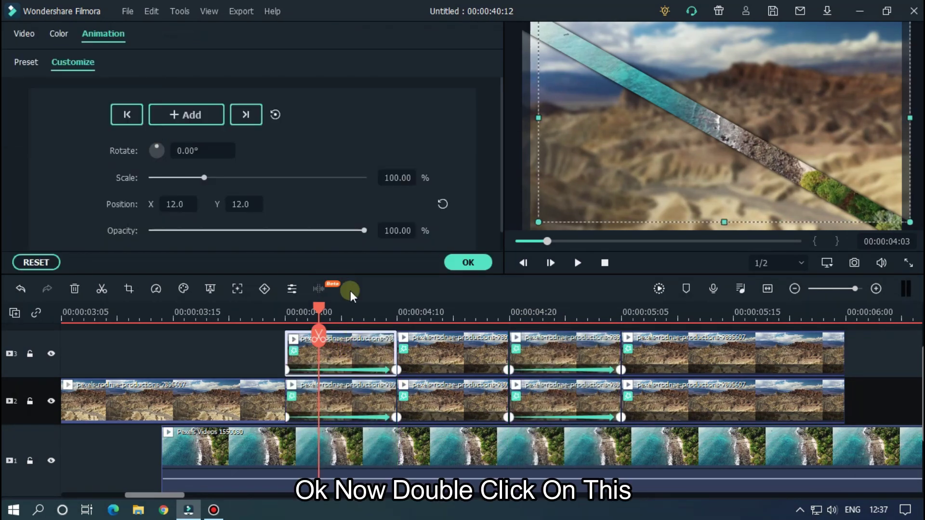
{"action": "left_click", "coordinate": [22, 33]}
{"action": "scroll", "coordinate": [68, 143], "scroll_direction": "down", "scroll_amount": 2}
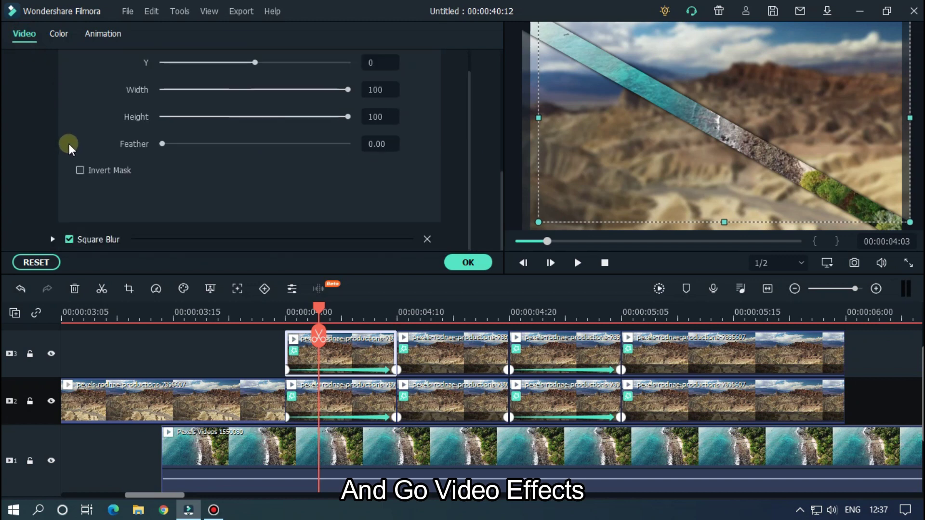
{"action": "left_click", "coordinate": [57, 237]}
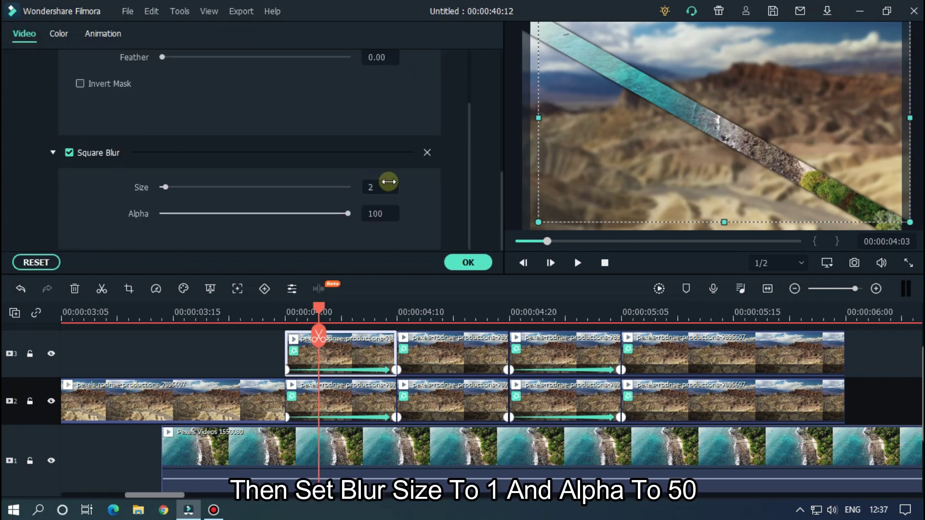
{"action": "left_click", "coordinate": [389, 184]}
{"action": "key", "text": "Return"}
{"action": "left_click", "coordinate": [384, 213]}
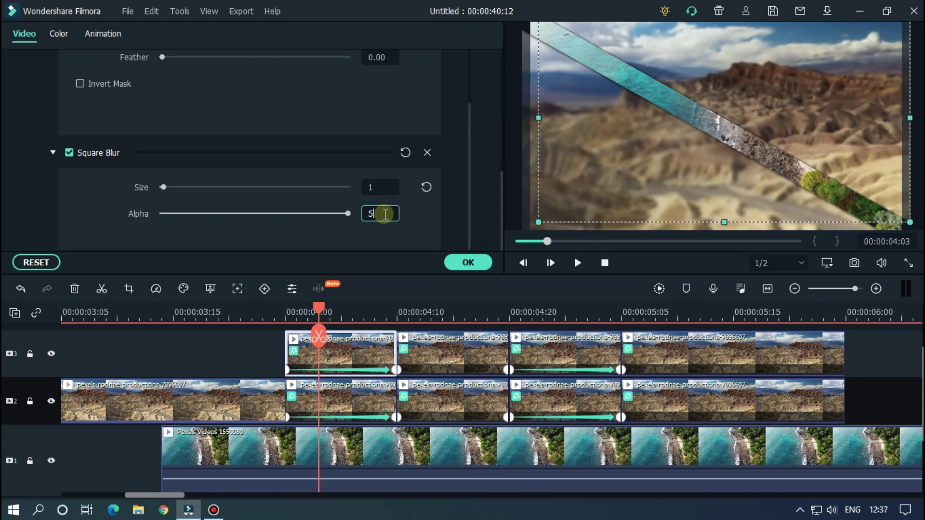
{"action": "key", "text": "Return"}
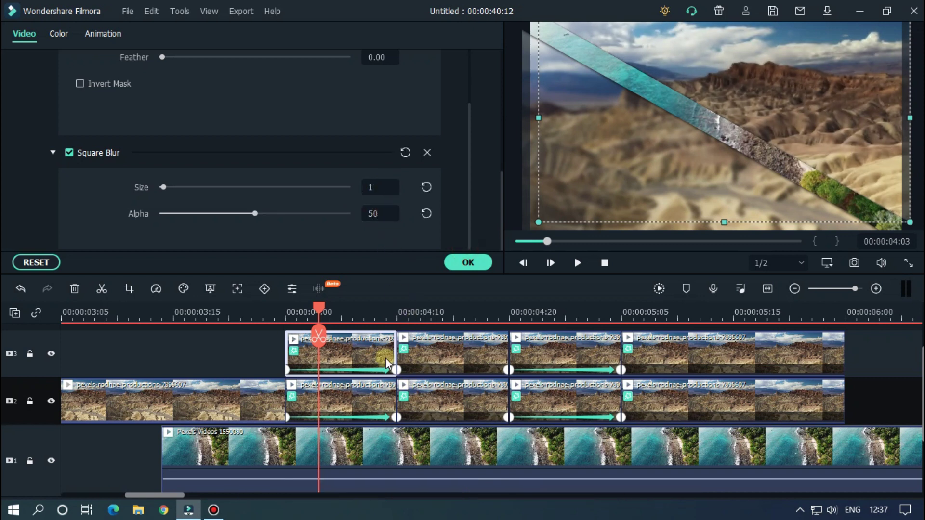
Step: Give the first track 2 piece's Square Blur Size 1 and Alpha 50
{"action": "left_click", "coordinate": [344, 397]}
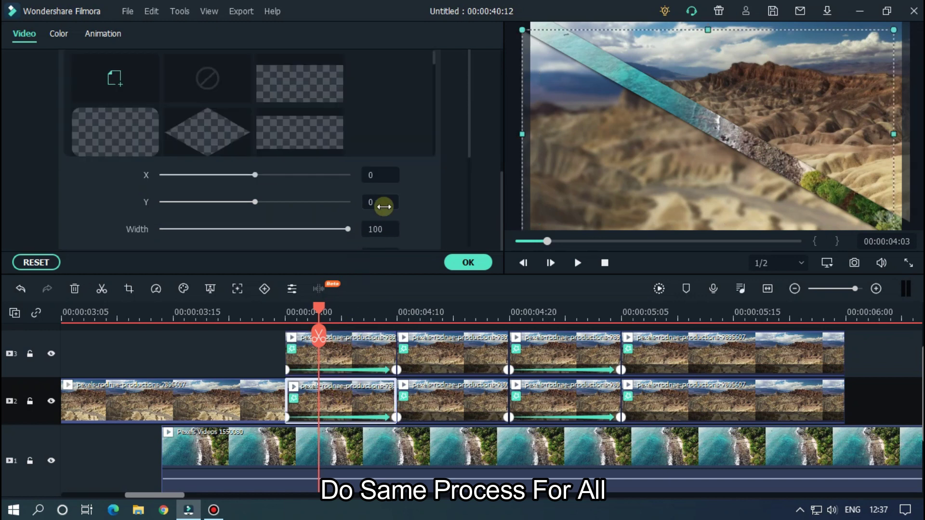
{"action": "scroll", "coordinate": [413, 211], "scroll_direction": "down", "scroll_amount": 3}
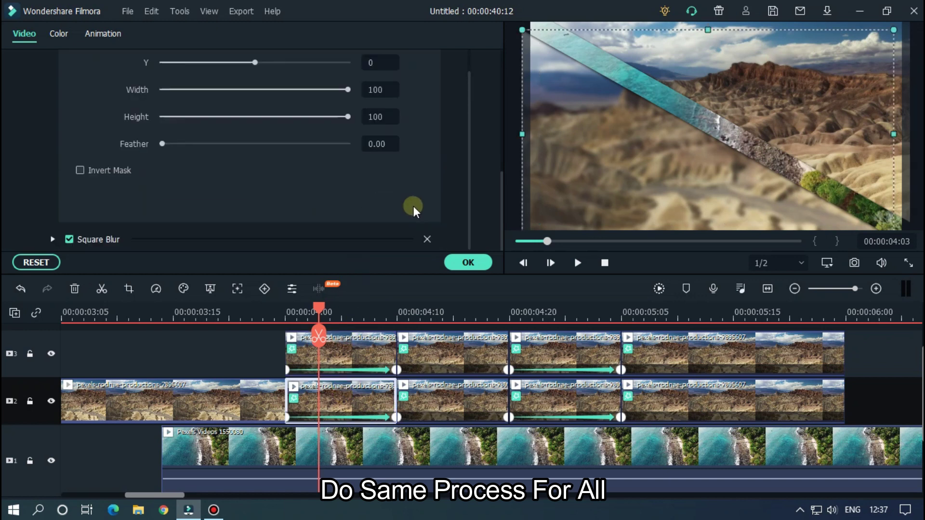
{"action": "left_click", "coordinate": [52, 239]}
{"action": "scroll", "coordinate": [363, 202], "scroll_direction": "down", "scroll_amount": 2}
{"action": "left_click", "coordinate": [376, 187]}
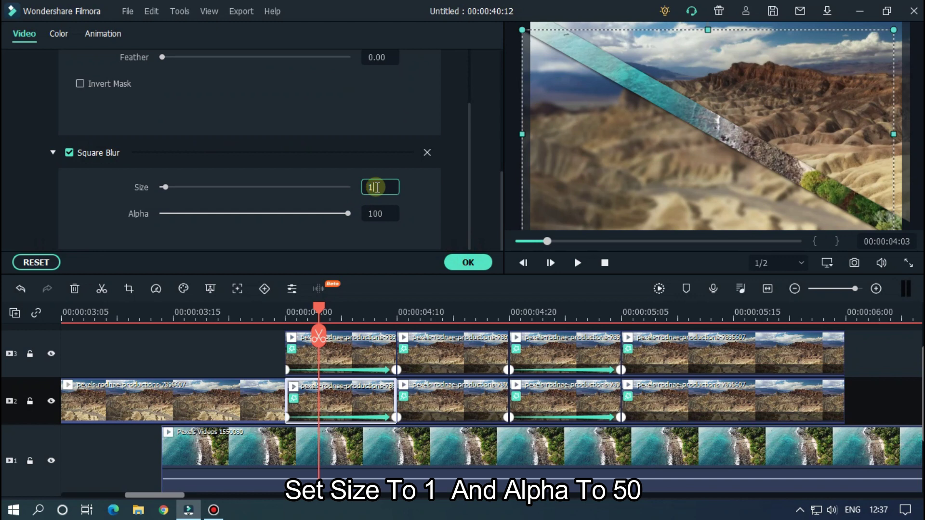
{"action": "key", "text": "Return"}
{"action": "left_click", "coordinate": [376, 214]}
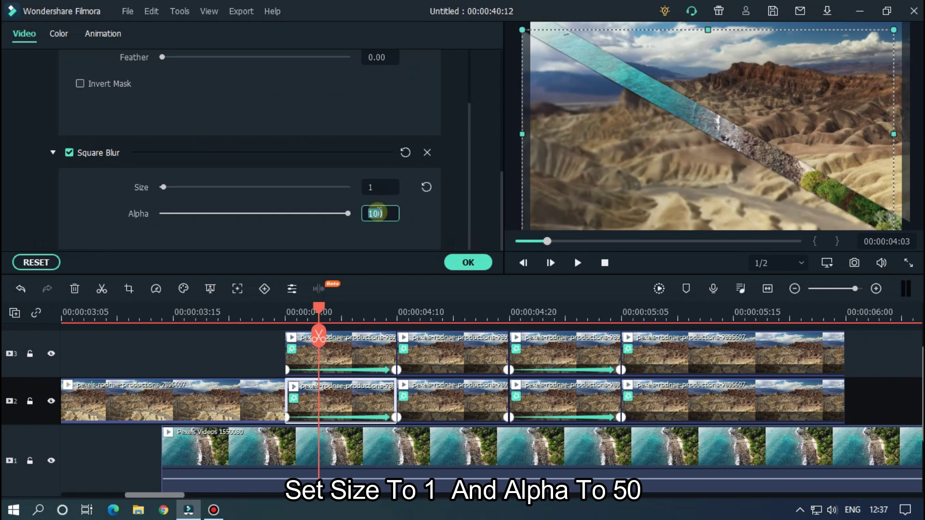
{"action": "type", "text": "50"}
{"action": "key", "text": "Return"}
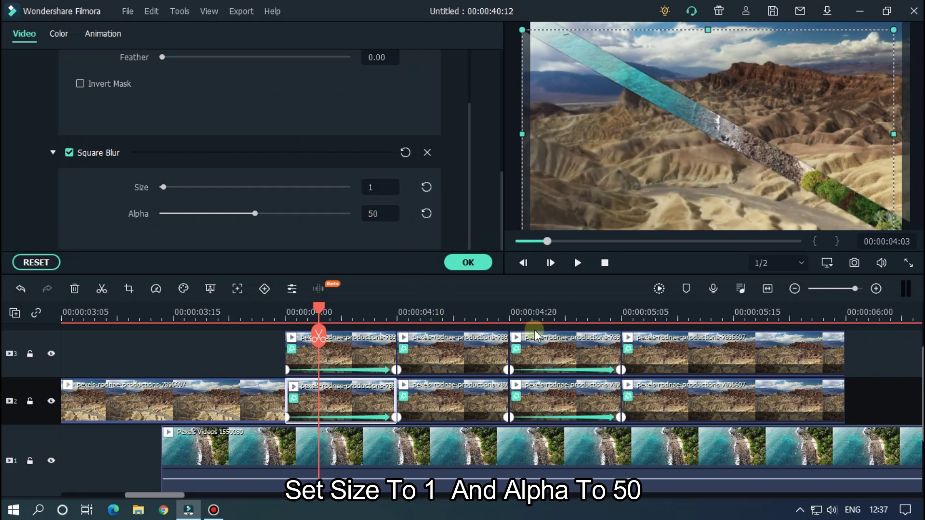
Step: Set Square Blur on the track 3 piece at 04:20 to Size 1 and Alpha 50
{"action": "left_click", "coordinate": [546, 312]}
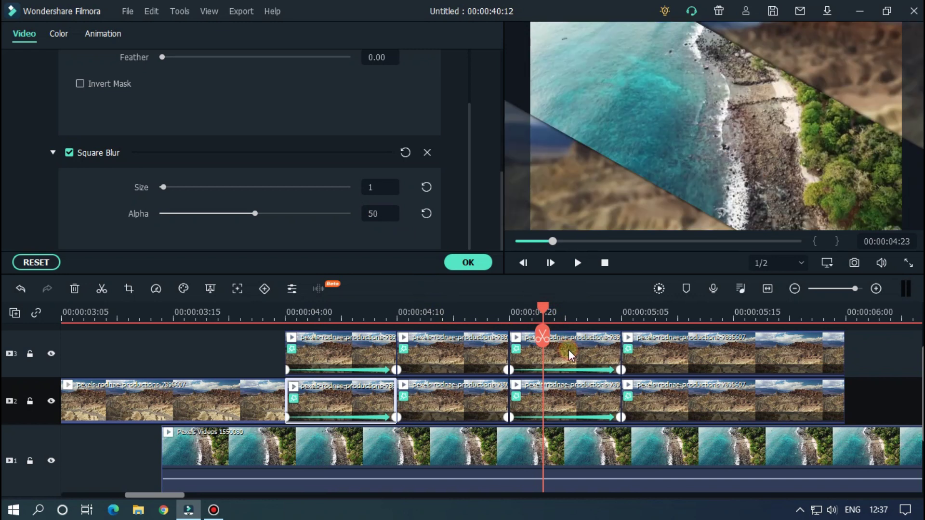
{"action": "left_click", "coordinate": [568, 352]}
{"action": "scroll", "coordinate": [449, 178], "scroll_direction": "down", "scroll_amount": 3}
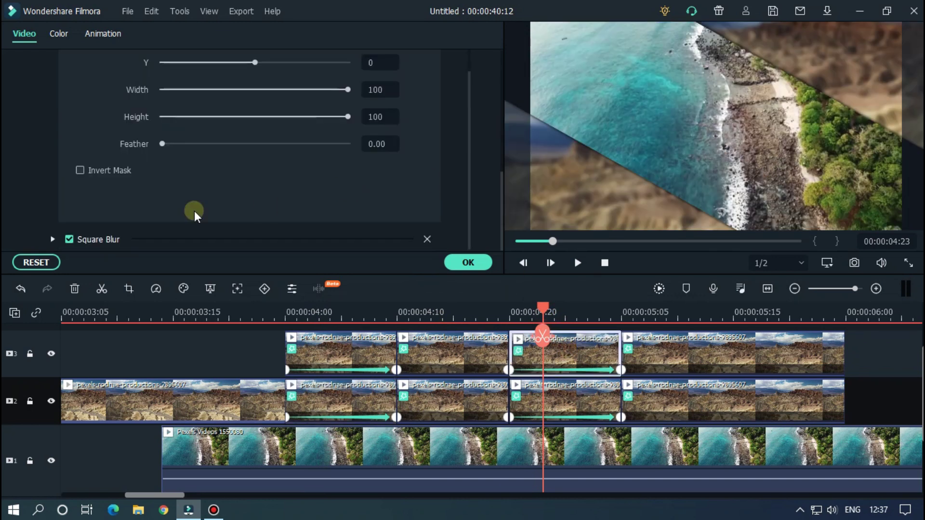
{"action": "left_click", "coordinate": [54, 239]}
{"action": "scroll", "coordinate": [265, 216], "scroll_direction": "down", "scroll_amount": 2}
{"action": "left_click", "coordinate": [373, 188]}
{"action": "type", "text": "1"}
{"action": "key", "text": "Return"}
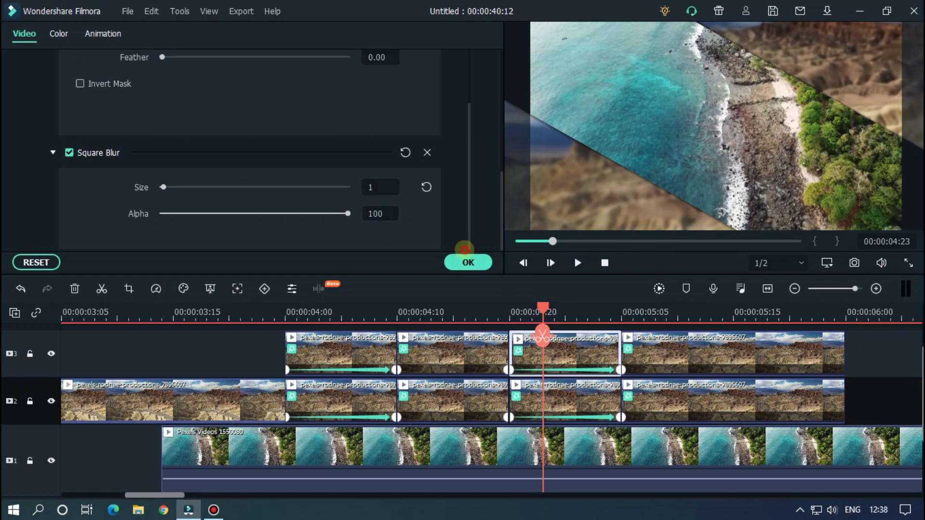
{"action": "left_click", "coordinate": [381, 212]}
{"action": "type", "text": "50"}
{"action": "key", "text": "Return"}
Step: Set Square Blur on the track 2 piece at 04:20 to Size 1 and Alpha 50
{"action": "left_click", "coordinate": [577, 398]}
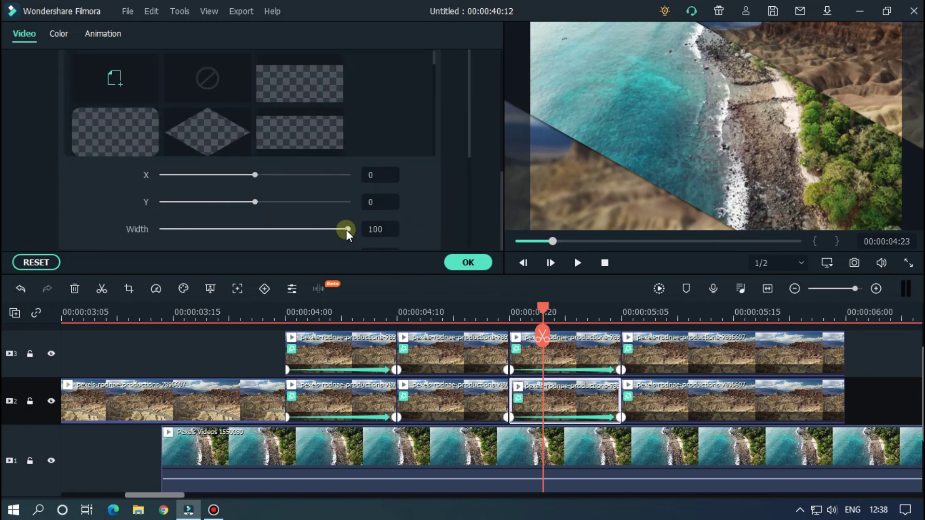
{"action": "scroll", "coordinate": [424, 193], "scroll_direction": "down", "scroll_amount": 3}
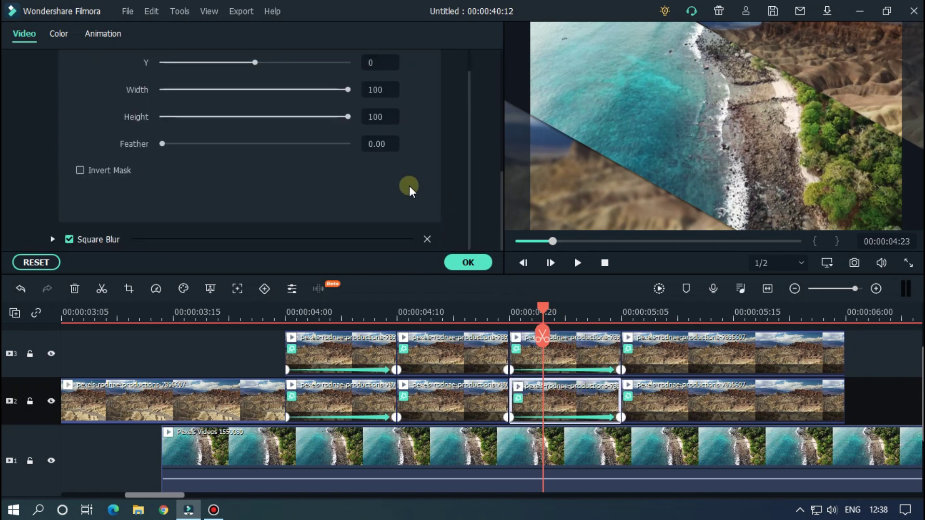
{"action": "left_click", "coordinate": [53, 239]}
{"action": "left_click", "coordinate": [373, 181]}
{"action": "type", "text": "1"}
{"action": "key", "text": "Return"}
{"action": "left_click", "coordinate": [373, 213]}
{"action": "type", "text": "50"}
{"action": "key", "text": "Return"}
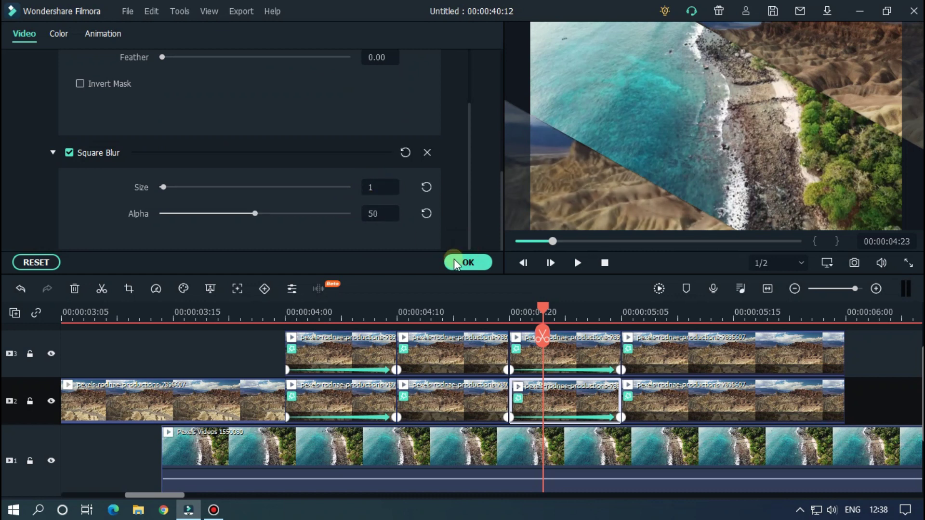
{"action": "scroll", "coordinate": [535, 296], "scroll_direction": "down", "scroll_amount": 3}
{"action": "scroll", "coordinate": [535, 296], "scroll_direction": "down", "scroll_amount": 1}
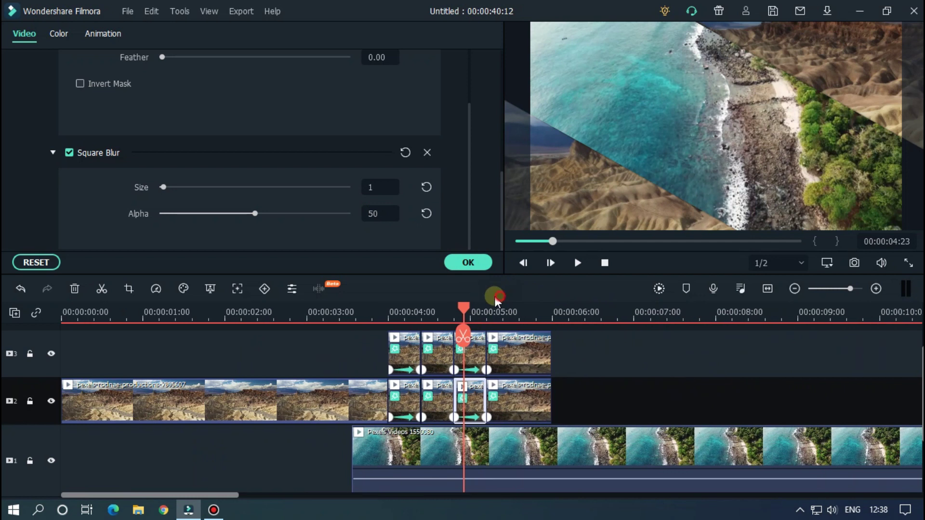
Step: Accept the blur settings and render a preview of the transition
{"action": "left_click", "coordinate": [470, 263]}
{"action": "left_click", "coordinate": [636, 340]}
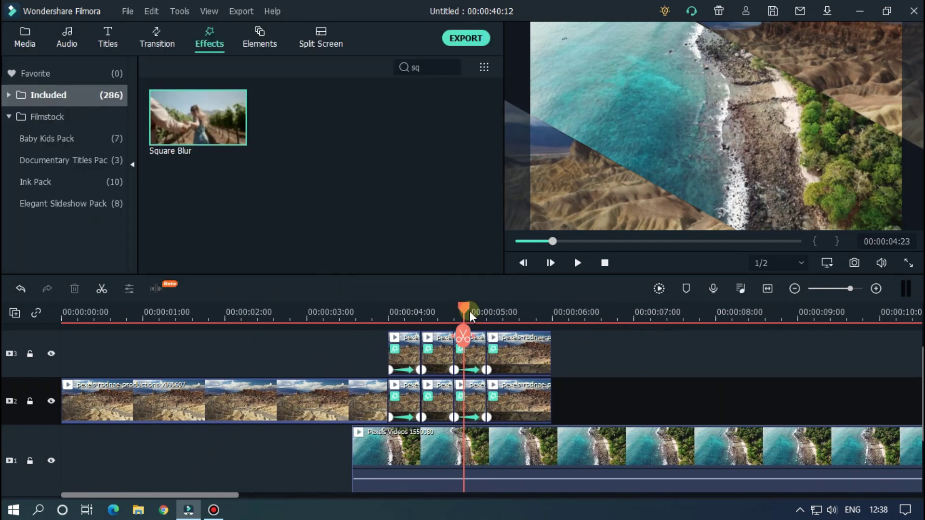
{"action": "left_click_drag", "start_coordinate": [470, 310], "coordinate": [293, 314]}
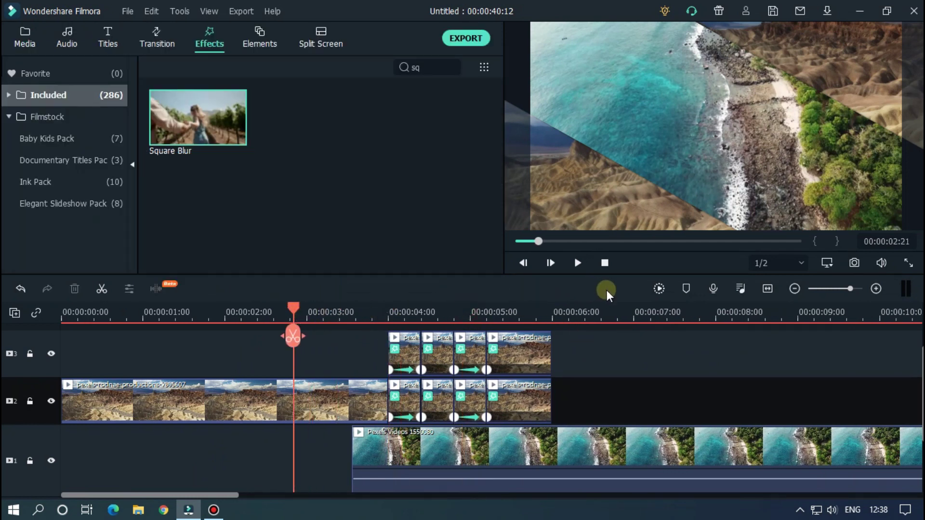
{"action": "left_click", "coordinate": [659, 289]}
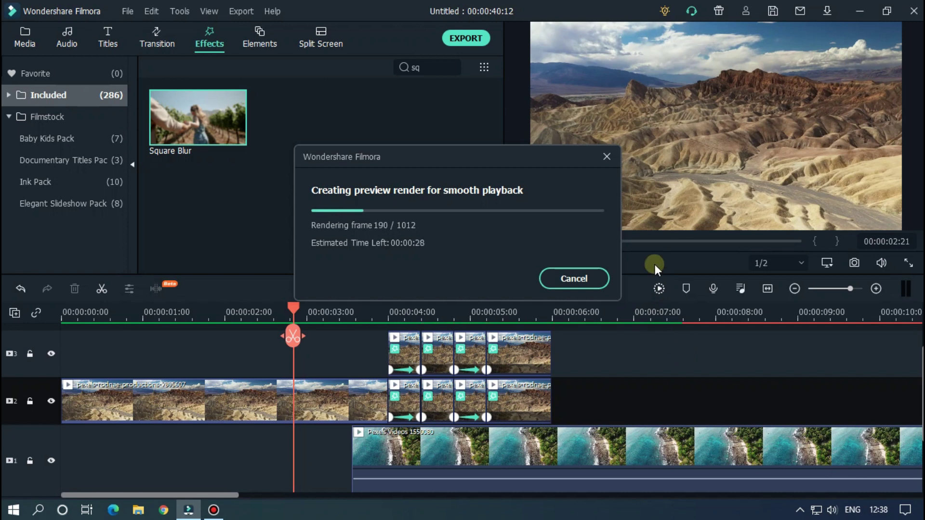
{"action": "left_click", "coordinate": [605, 158]}
Step: Replay the blurred split, then open a file window from the Media library for importing
{"action": "key", "text": "Left"}
{"action": "key", "text": "Left"}
{"action": "key", "text": "Left"}
{"action": "key", "text": "Left"}
{"action": "key", "text": "Left"}
{"action": "key", "text": "Left"}
{"action": "key", "text": "Left"}
{"action": "key", "text": "Left"}
{"action": "key", "text": "Left"}
{"action": "key", "text": "Left"}
{"action": "key", "text": "Left"}
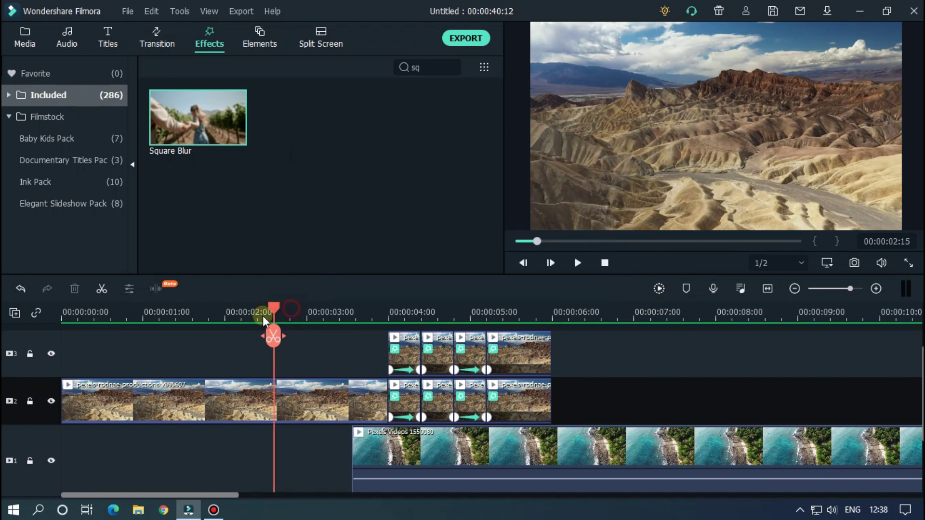
{"action": "key", "text": "space"}
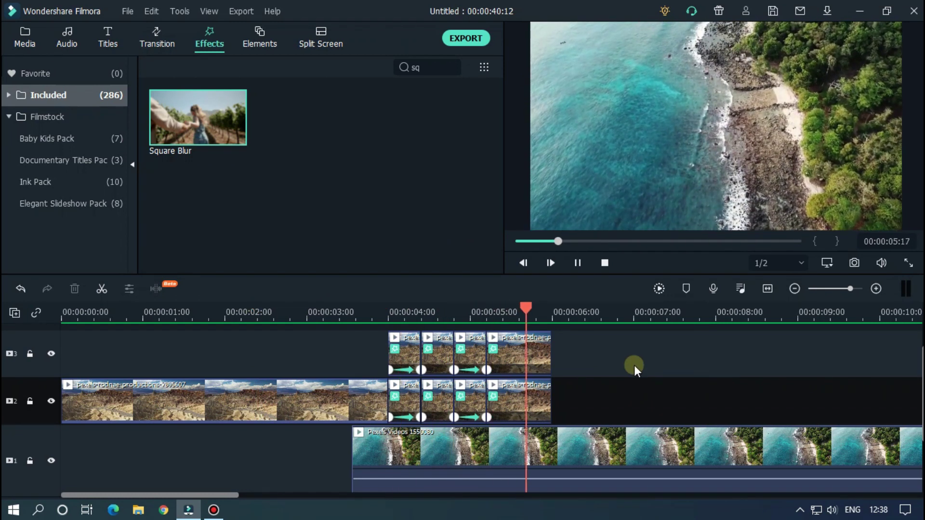
{"action": "key", "text": "space"}
{"action": "left_click", "coordinate": [304, 322]}
{"action": "key", "text": "space"}
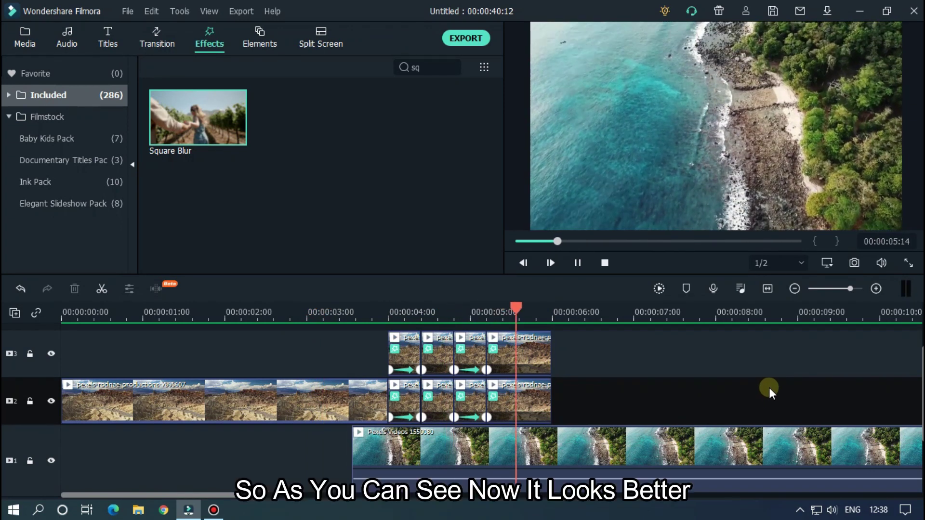
{"action": "left_click", "coordinate": [324, 313]}
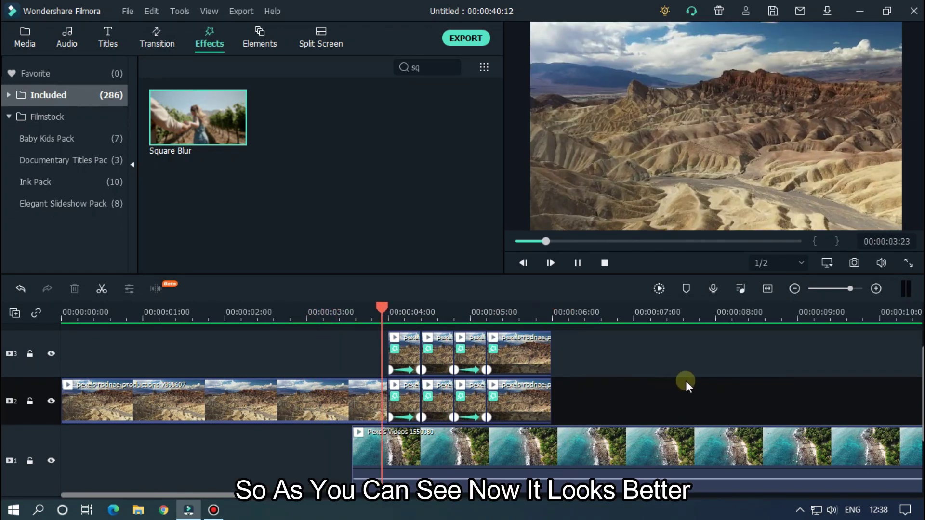
{"action": "key", "text": "space"}
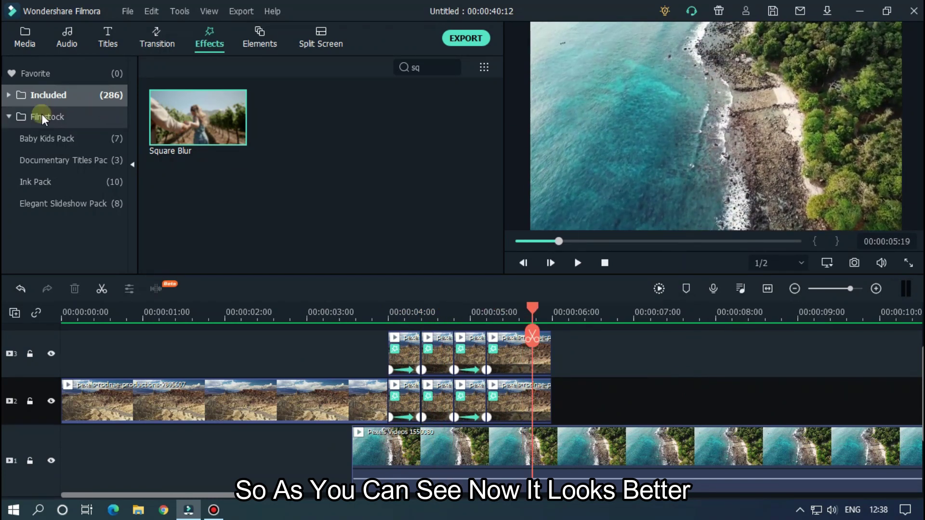
{"action": "left_click", "coordinate": [24, 34]}
{"action": "key", "text": "super+e"}
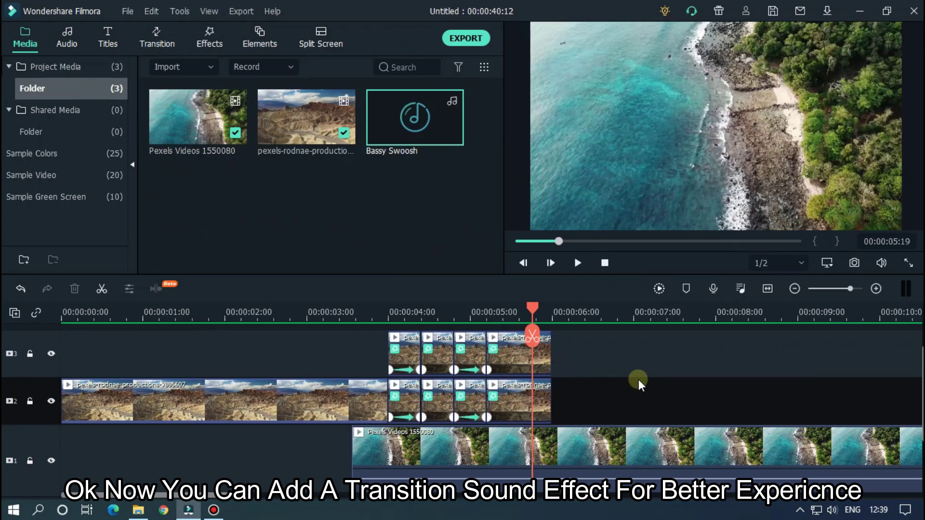
Step: Place Bassy Swoosh on the audio track, trimmed to 00:00:03:23–00:00:04:15, aligned with the transition
{"action": "scroll", "coordinate": [640, 384], "scroll_direction": "down", "scroll_amount": 2}
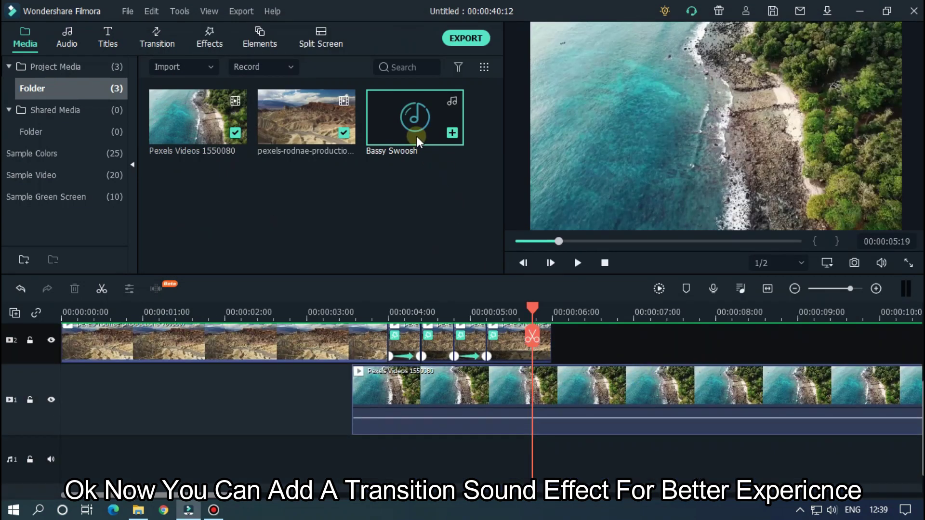
{"action": "left_click_drag", "start_coordinate": [417, 141], "coordinate": [374, 423]}
{"action": "left_click", "coordinate": [381, 310]}
{"action": "scroll", "coordinate": [501, 314], "scroll_direction": "down", "scroll_amount": 1}
{"action": "left_click", "coordinate": [876, 288]}
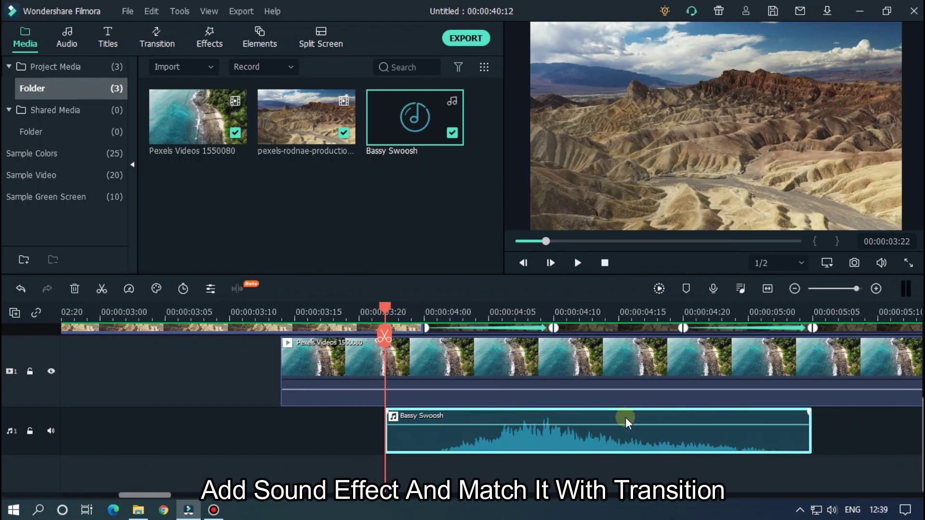
{"action": "left_click_drag", "start_coordinate": [607, 442], "coordinate": [520, 444]}
{"action": "left_click_drag", "start_coordinate": [748, 432], "coordinate": [617, 432]}
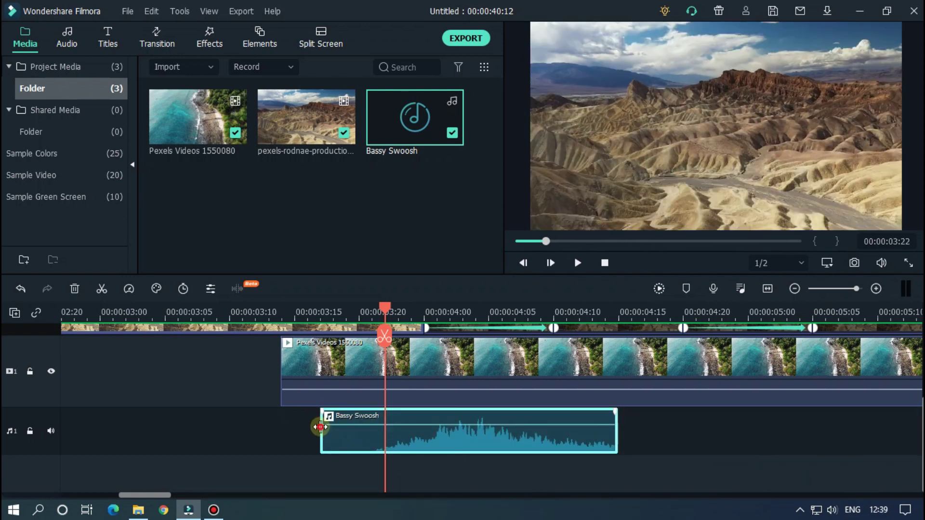
{"action": "left_click_drag", "start_coordinate": [322, 431], "coordinate": [374, 430]}
{"action": "left_click_drag", "start_coordinate": [474, 439], "coordinate": [509, 440]}
Step: Paste a second Bassy Swoosh copy at the second transition, nudged slightly later
{"action": "left_click", "coordinate": [501, 445]}
{"action": "left_click", "coordinate": [646, 316]}
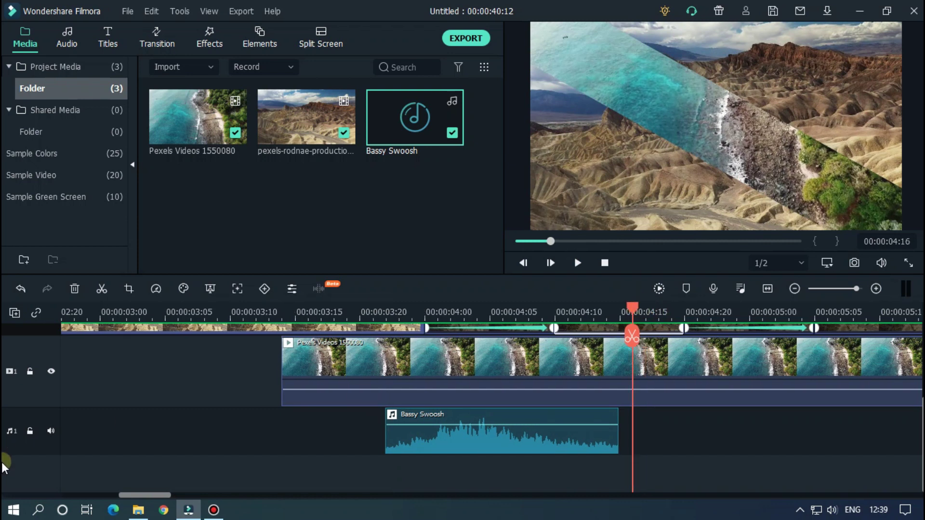
{"action": "key", "text": "ctrl+v"}
{"action": "mouse_move", "coordinate": [744, 434]}
{"action": "left_mouse_down"}
{"action": "mouse_move", "coordinate": [722, 443]}
{"action": "mouse_move", "coordinate": [748, 449]}
{"action": "left_mouse_up"}
Step: Play the edit with sound from 00:00:03:07 to preview the transition
{"action": "left_click", "coordinate": [192, 316]}
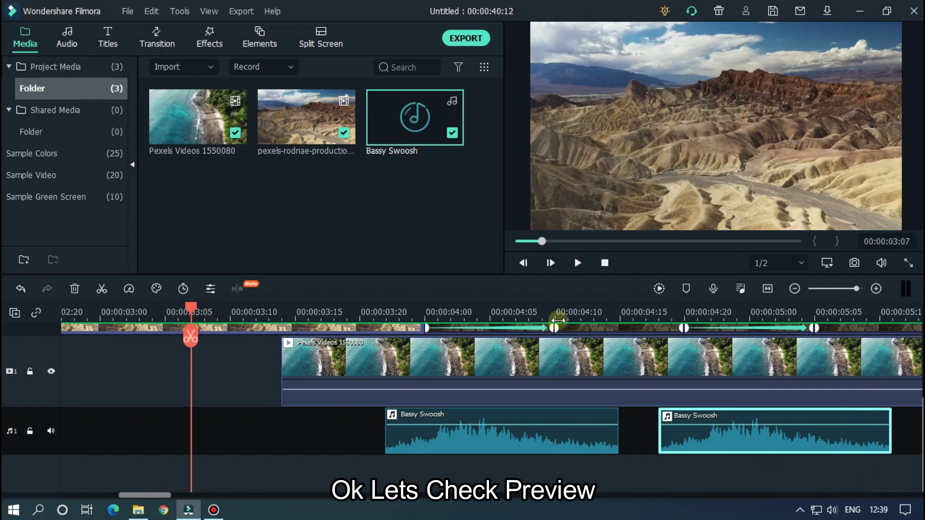
{"action": "scroll", "coordinate": [719, 419], "scroll_direction": "down", "scroll_amount": 2}
{"action": "scroll", "coordinate": [719, 420], "scroll_direction": "up", "scroll_amount": 3}
{"action": "scroll", "coordinate": [719, 422], "scroll_direction": "up", "scroll_amount": 1}
{"action": "left_click", "coordinate": [753, 339]}
{"action": "key", "text": "space"}
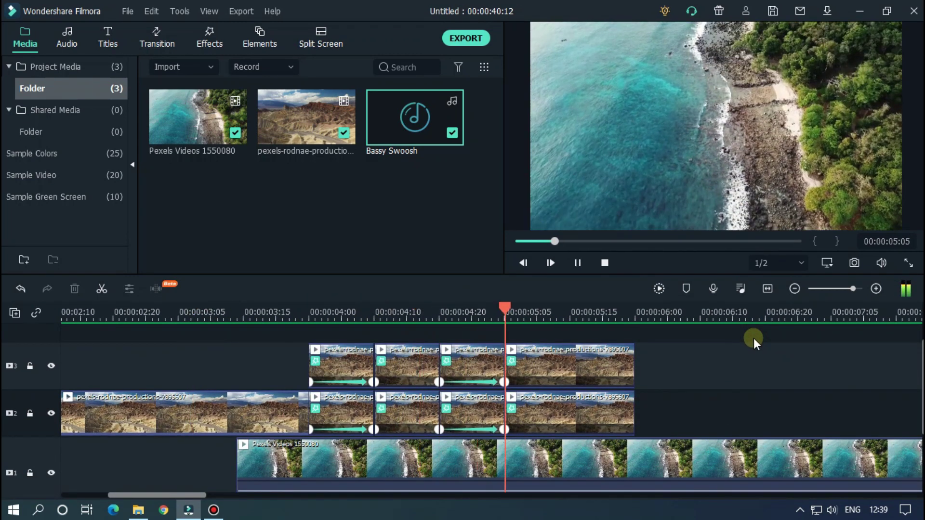
{"action": "scroll", "coordinate": [761, 347], "scroll_direction": "down", "scroll_amount": 2}
{"action": "key", "text": "space"}
Step: Replay the split transition with its swoosh sounds twice more
{"action": "left_click", "coordinate": [241, 305]}
{"action": "key", "text": "space"}
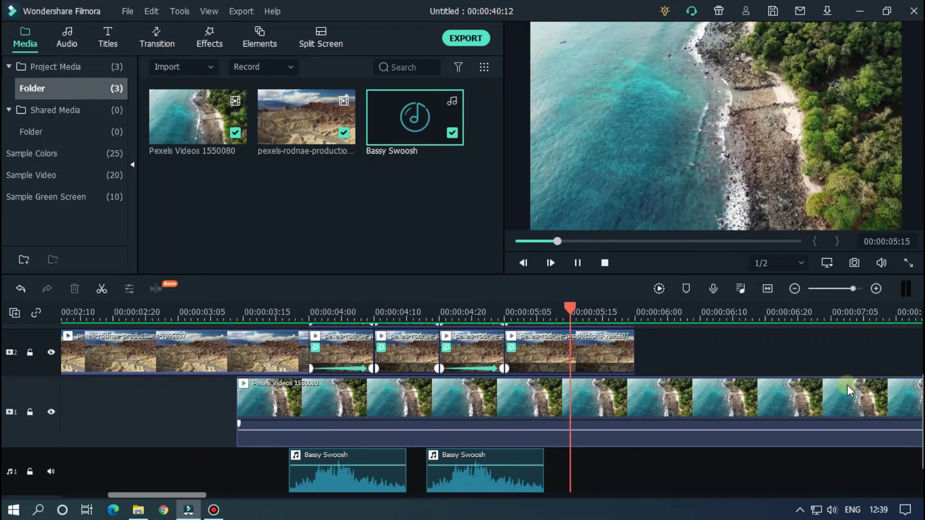
{"action": "key", "text": "space"}
{"action": "left_click", "coordinate": [222, 314]}
{"action": "key", "text": "space"}
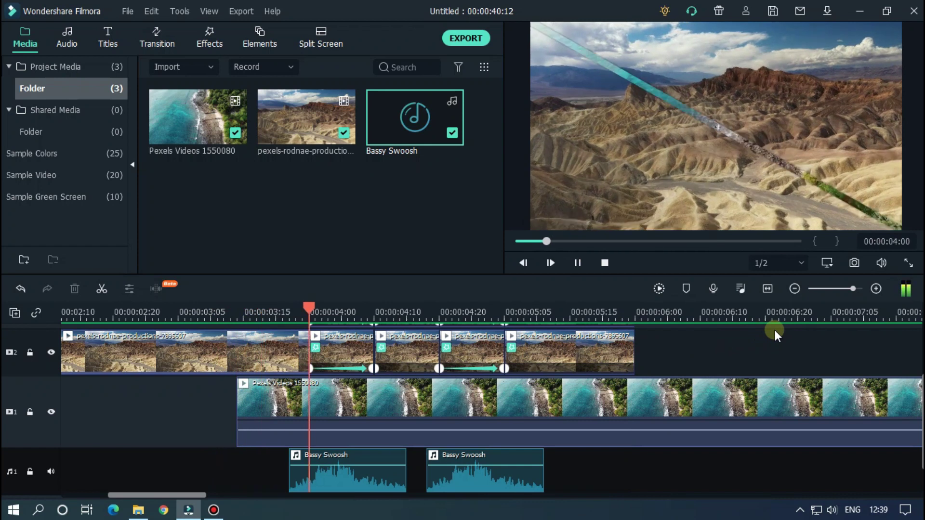
{"action": "key", "text": "space"}
{"action": "scroll", "coordinate": [595, 314], "scroll_direction": "down", "scroll_amount": 2}
{"action": "scroll", "coordinate": [615, 412], "scroll_direction": "up", "scroll_amount": 1}
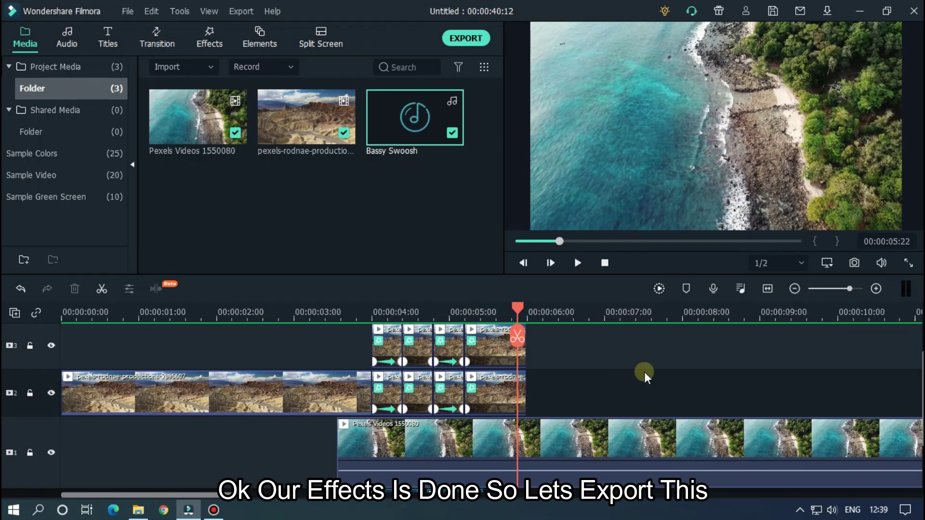